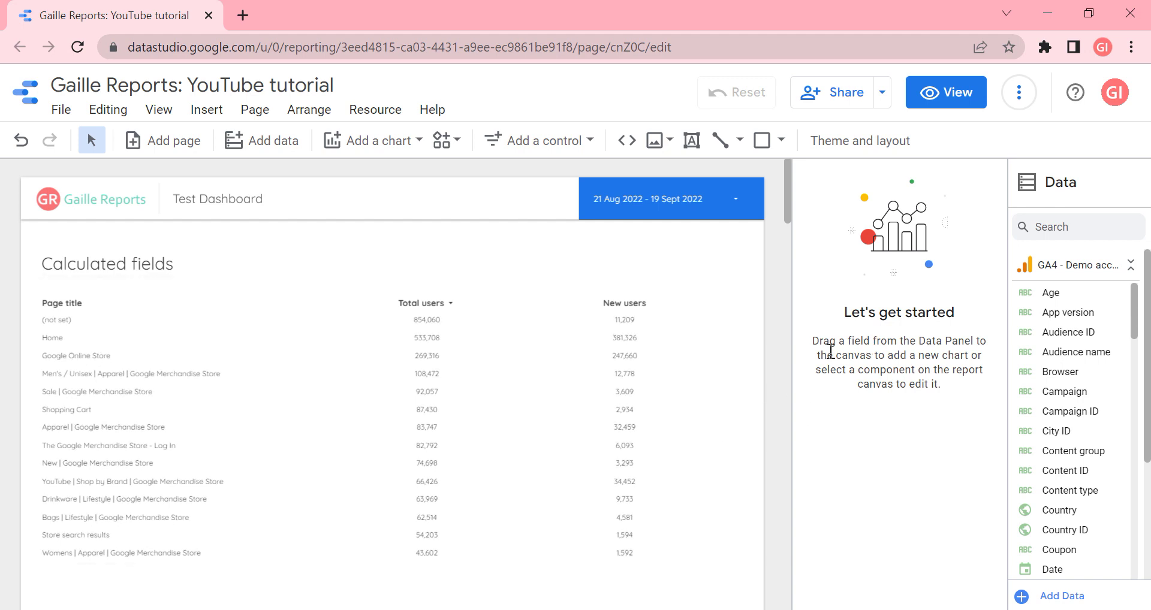
# - Select the page title table and view the data sources added to the report
pyautogui.click(575, 316)
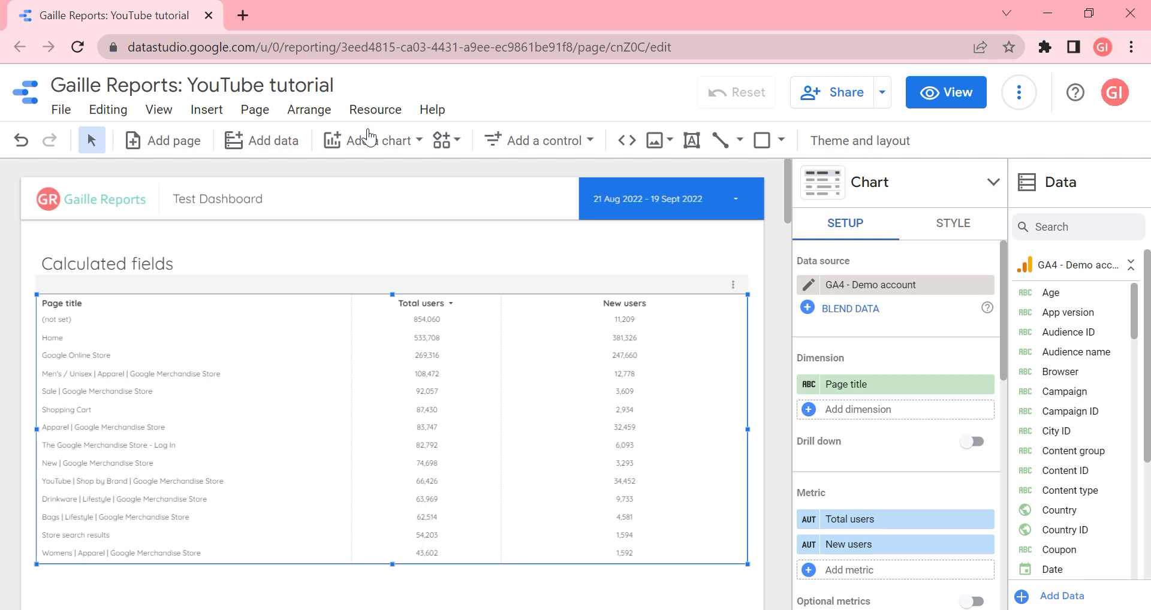
pyautogui.click(375, 110)
pyautogui.click(405, 138)
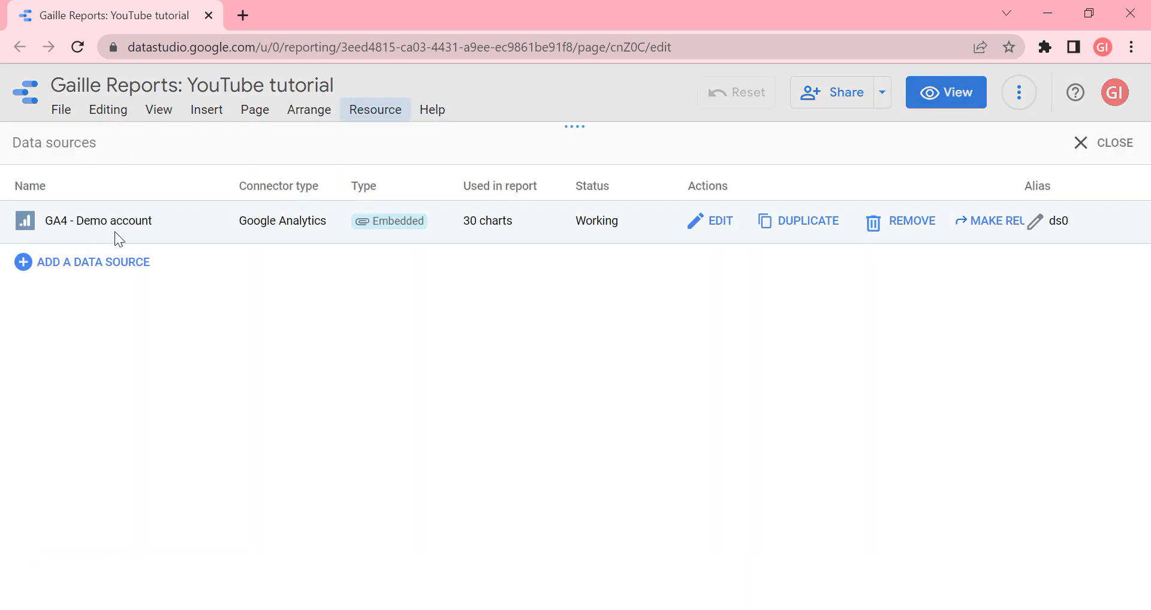
pyautogui.click(1112, 144)
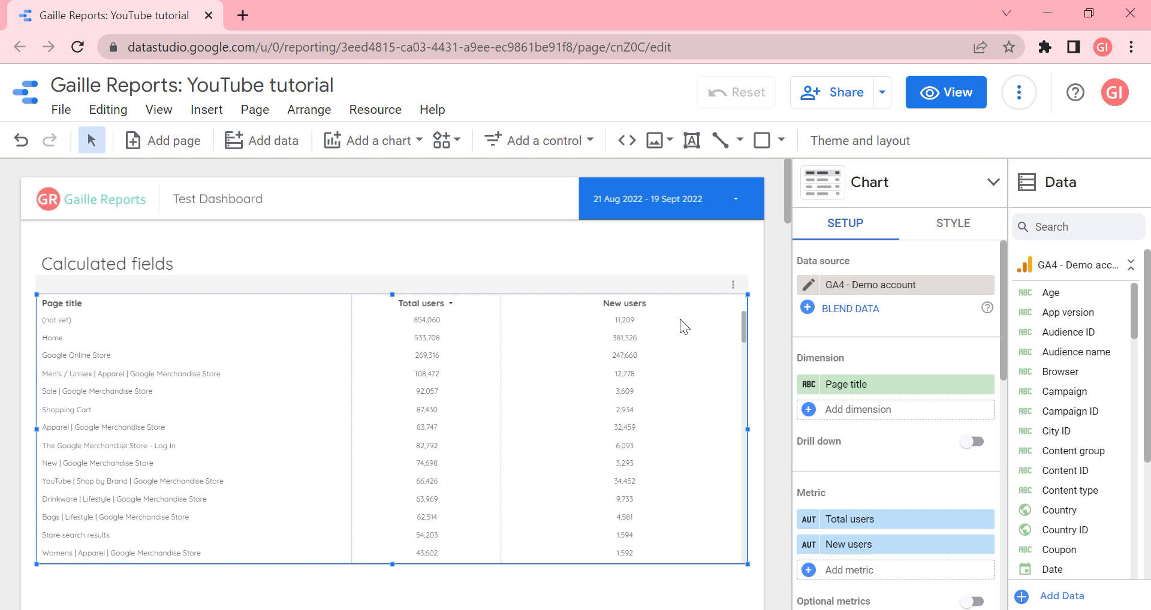
# - Create a new calculated metric in the table and name it "Return users"
pyautogui.scroll(-1, 891, 510)
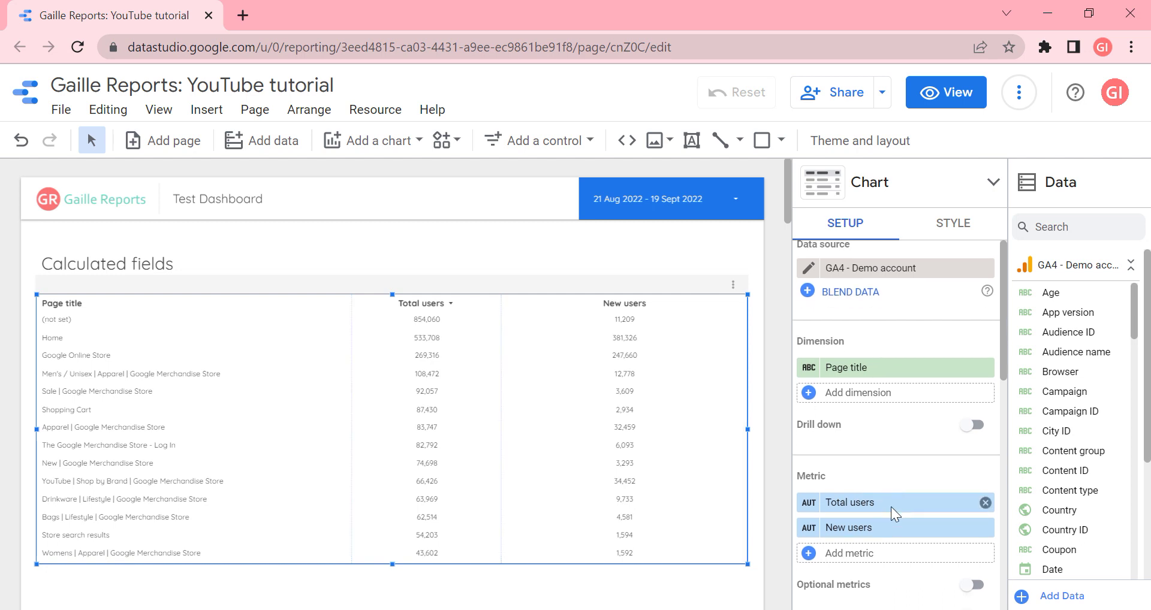
pyautogui.scroll(-3, 891, 506)
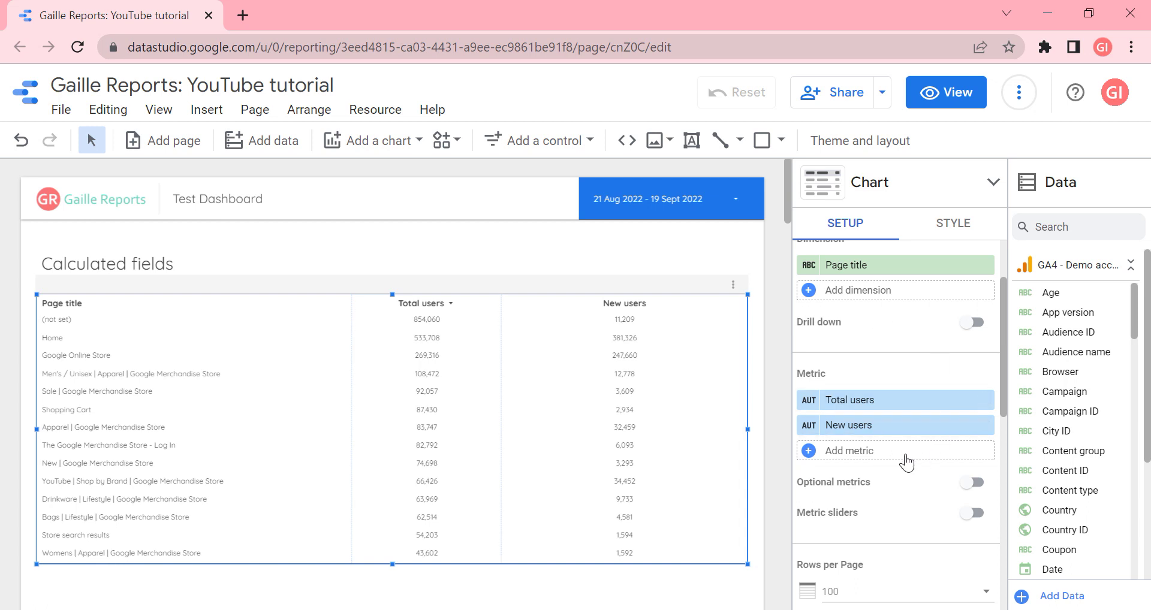
pyautogui.click(863, 459)
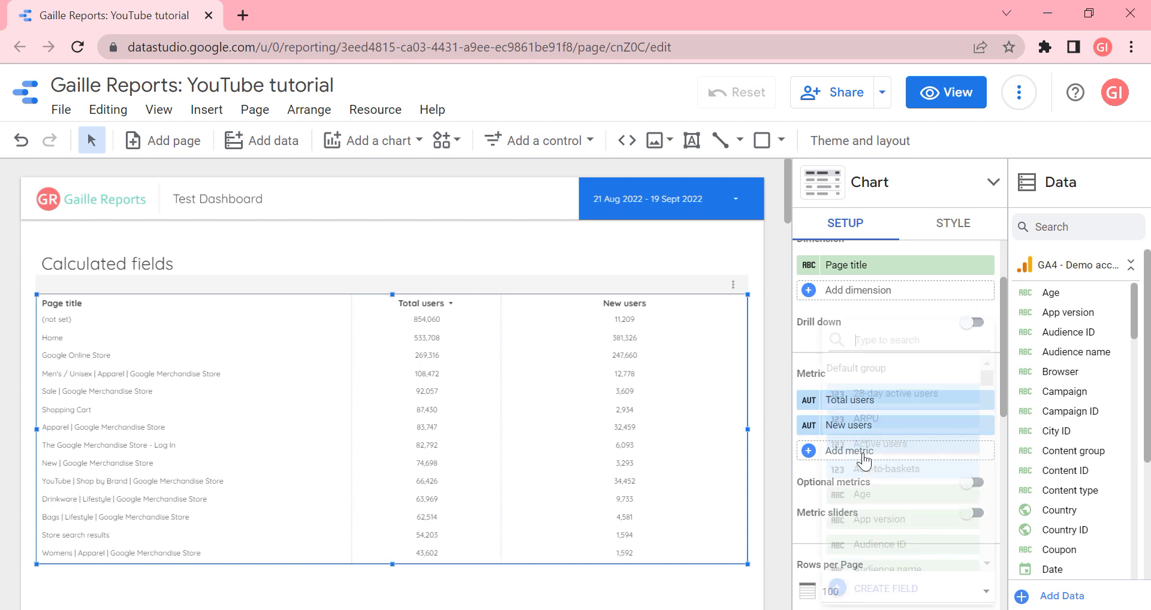
pyautogui.click(890, 589)
pyautogui.write('Return users')
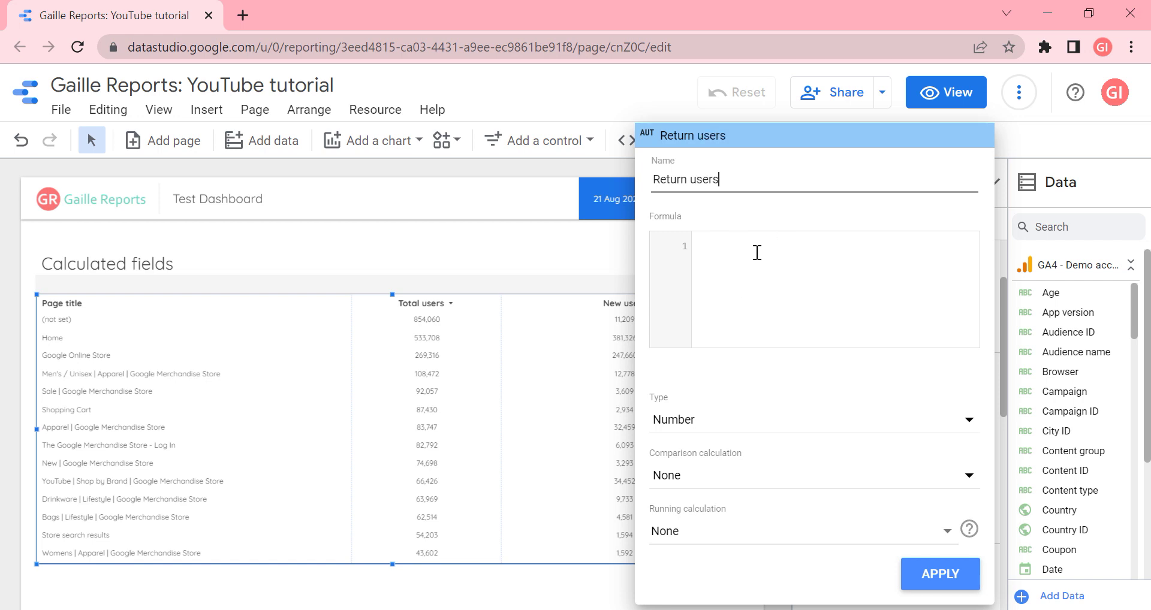
# - Set the Return users formula to Total users - New users, keeping the Number type
pyautogui.click(757, 252)
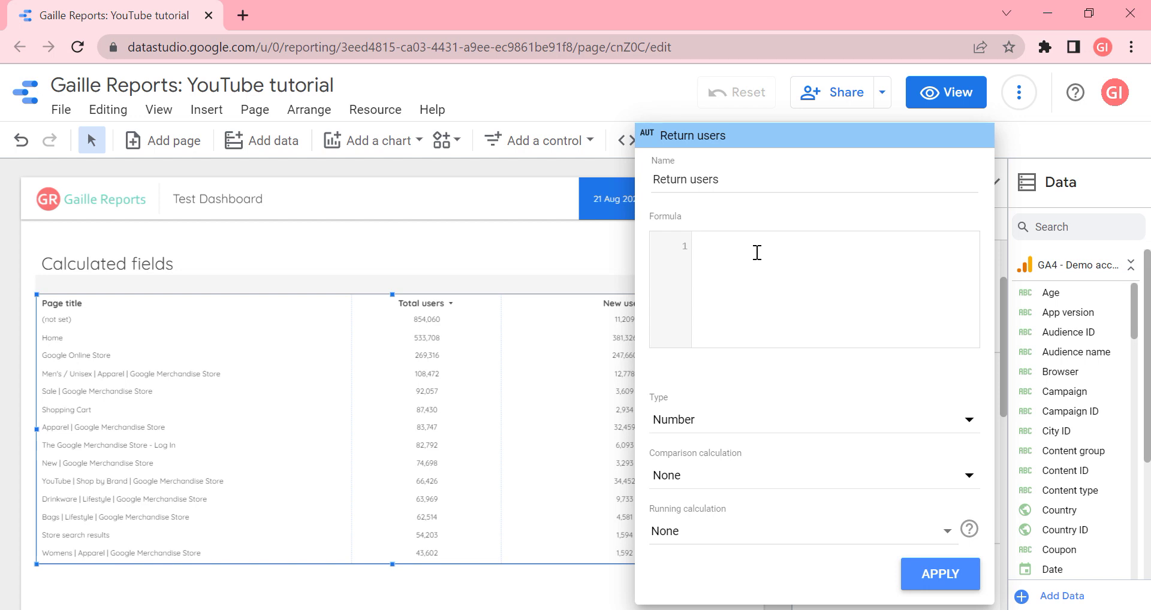
pyautogui.write('tota')
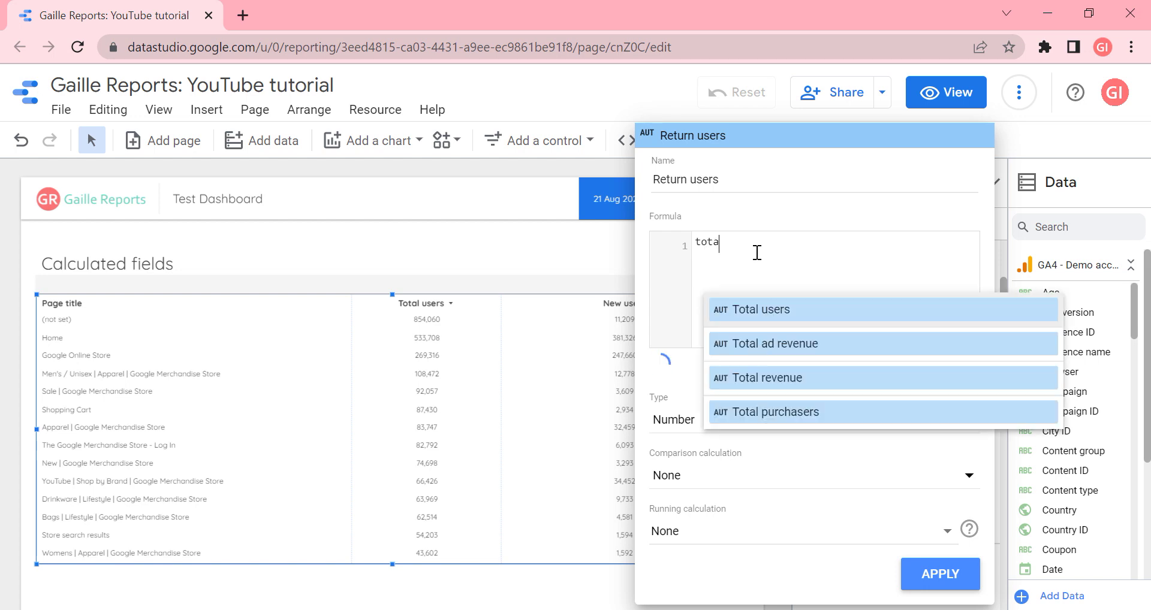
pyautogui.click(821, 308)
pyautogui.write('- ')
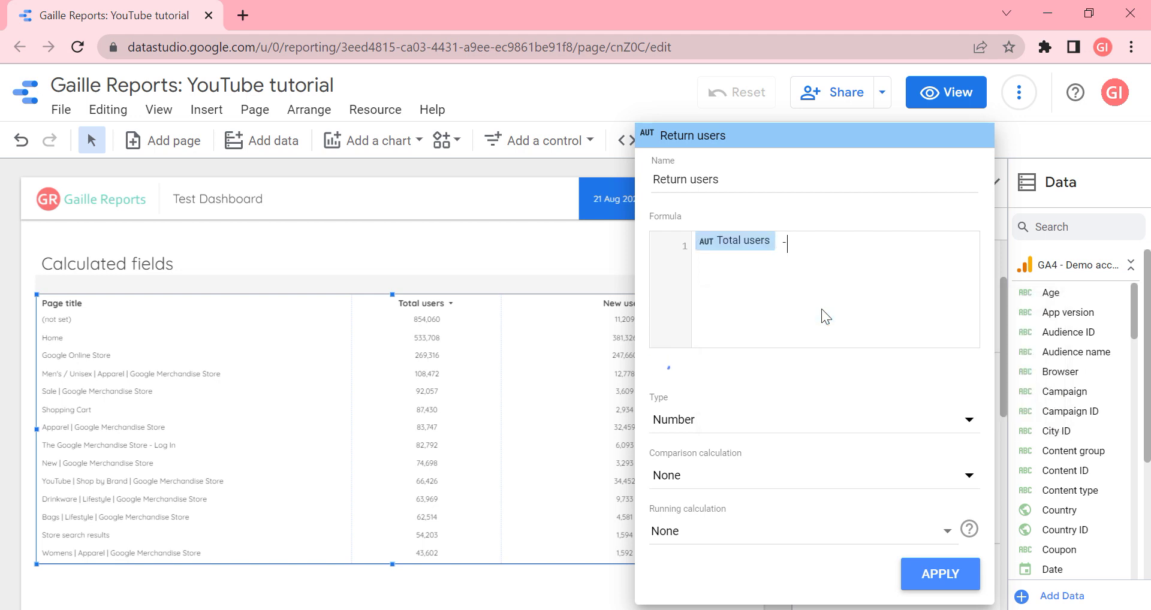
pyautogui.write('new')
pyautogui.click(821, 308)
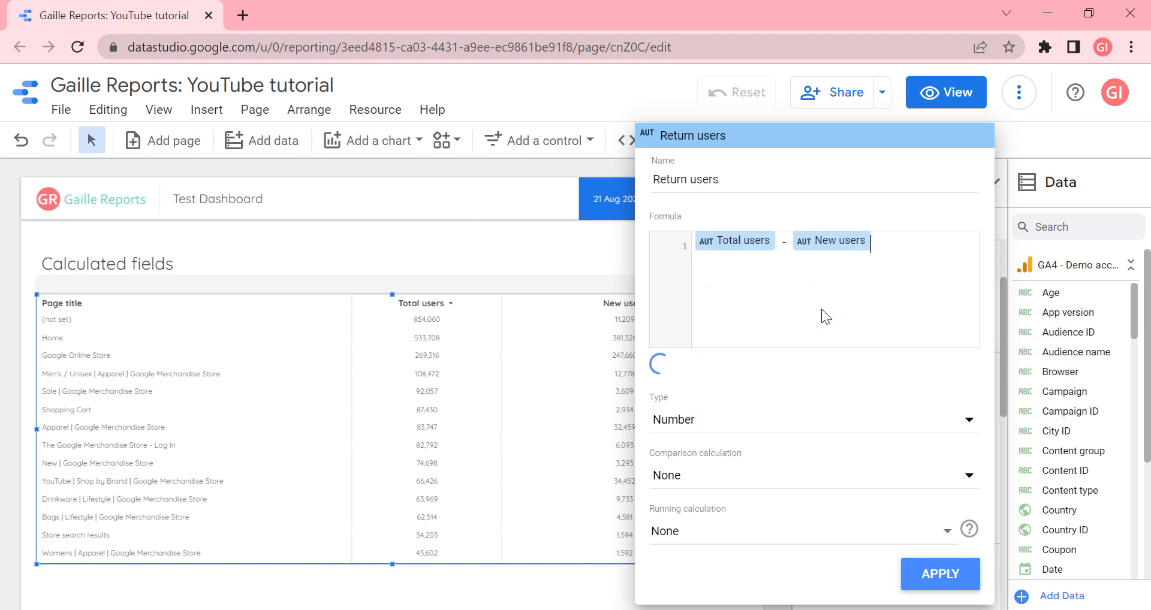
pyautogui.click(767, 429)
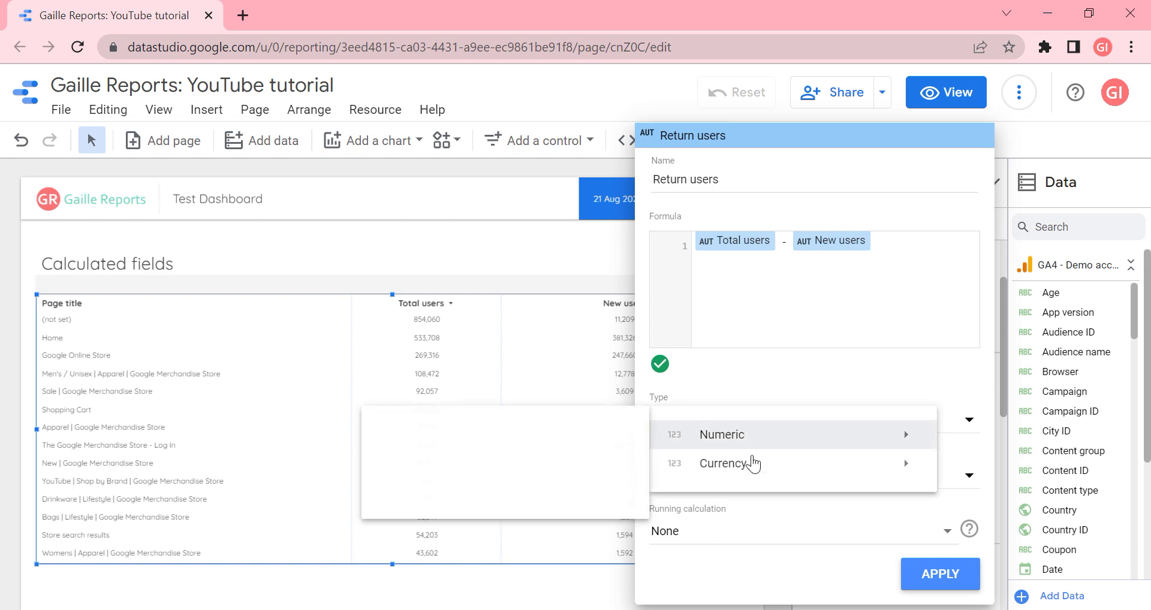
pyautogui.click(760, 421)
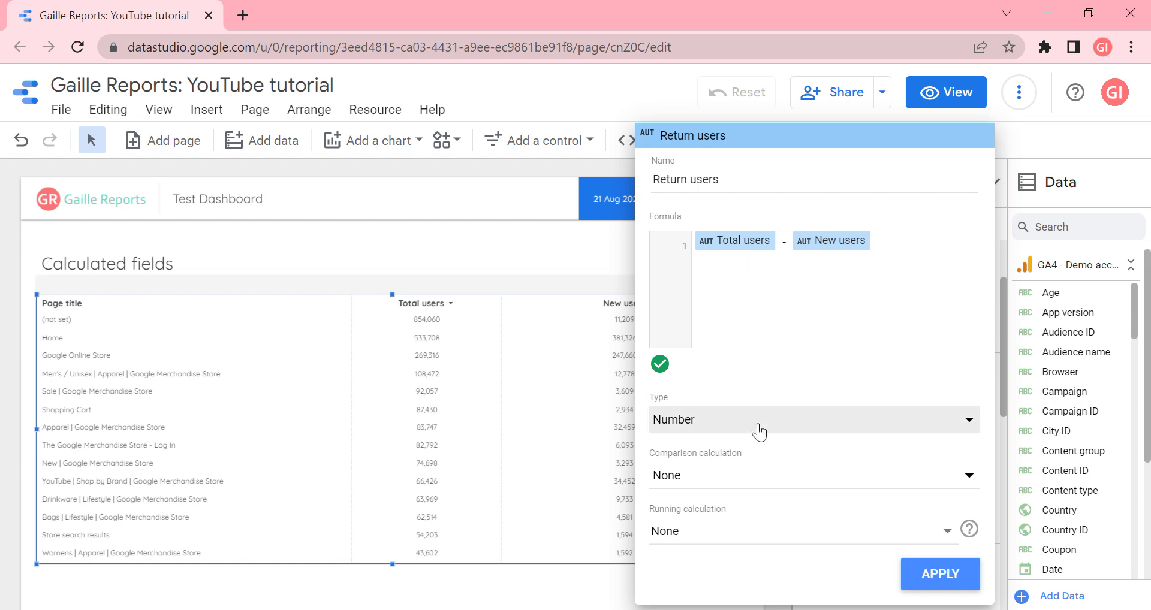
# - Apply the calculated metric to the table and widen the Return users column so its header fits on one line
pyautogui.click(956, 586)
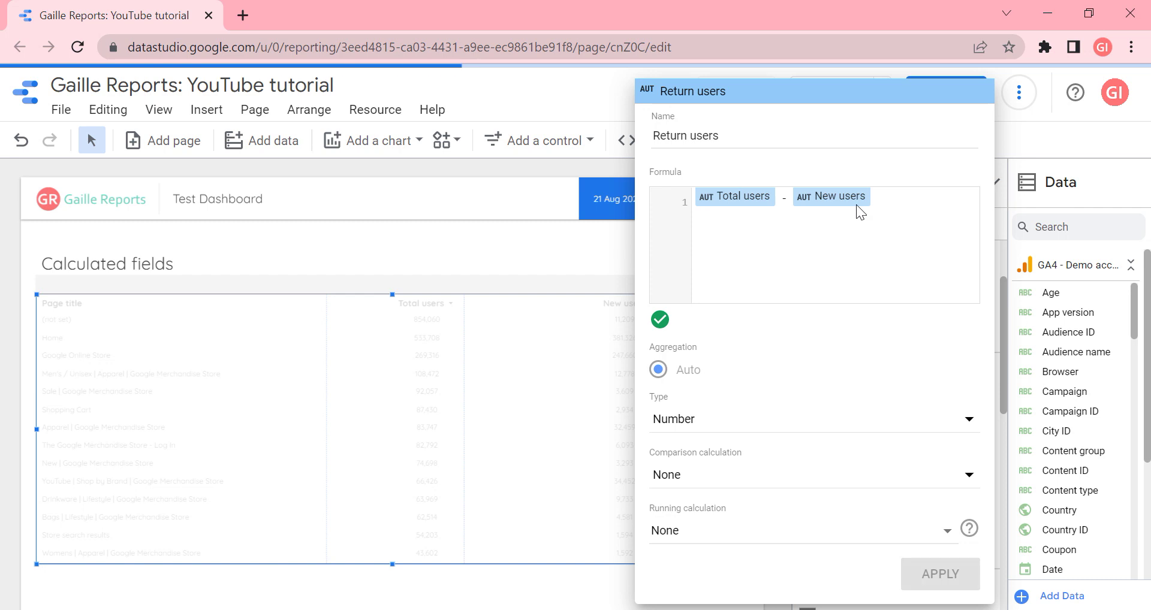
pyautogui.click(568, 314)
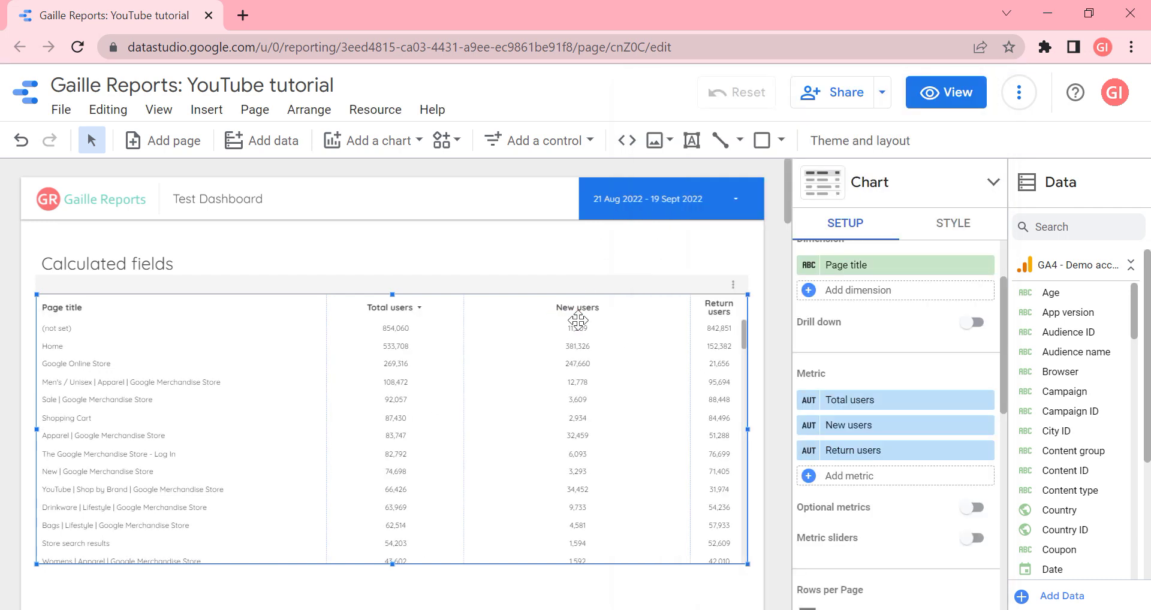
pyautogui.moveTo(690, 318); pyautogui.dragTo(637, 327)
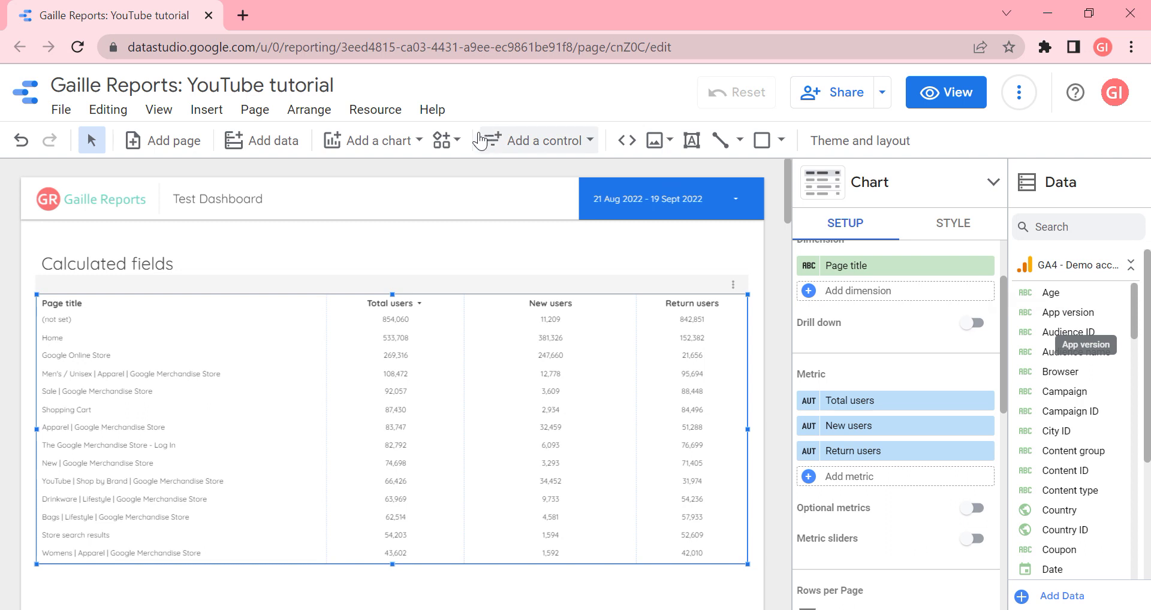
# - Check the editing actions available for the GA4 - Demo account data source in the report's data source list
pyautogui.click(390, 120)
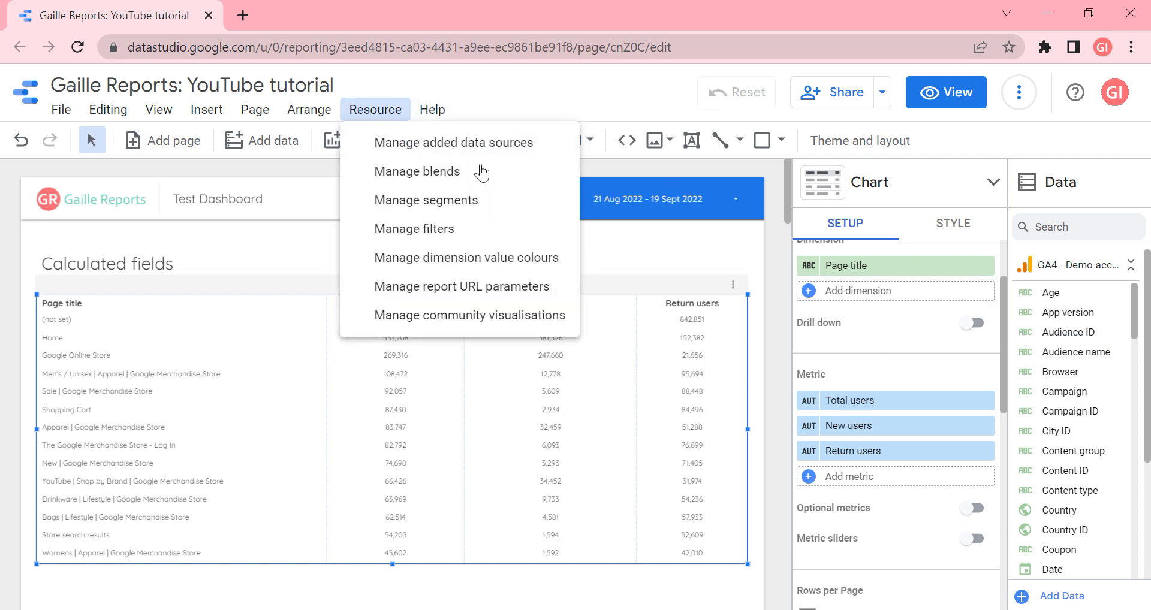
pyautogui.click(477, 143)
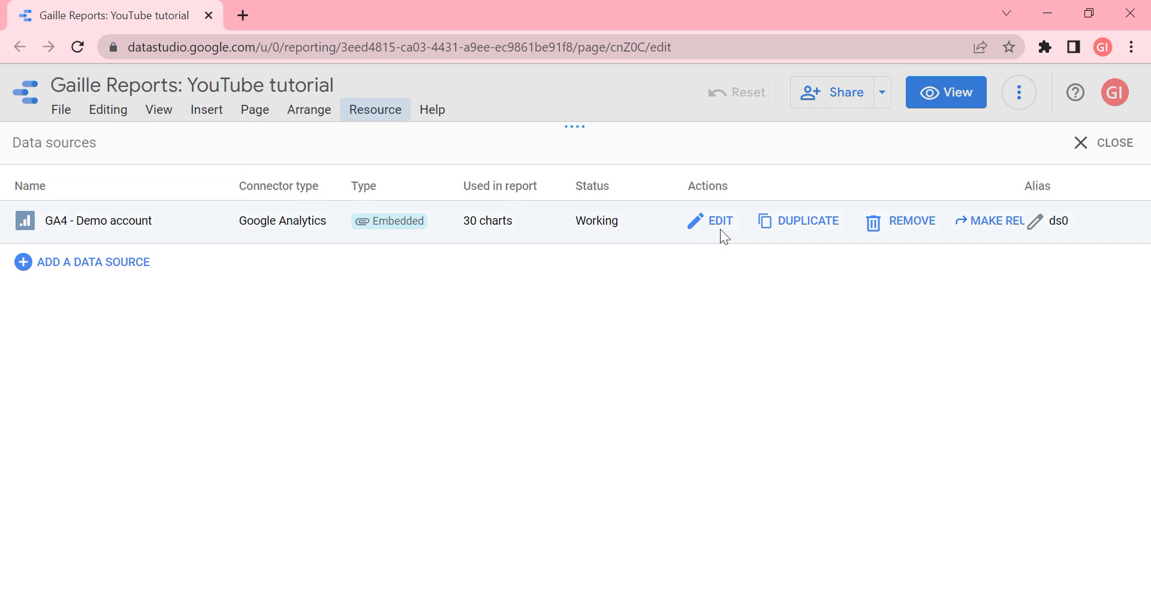
pyautogui.click(1102, 137)
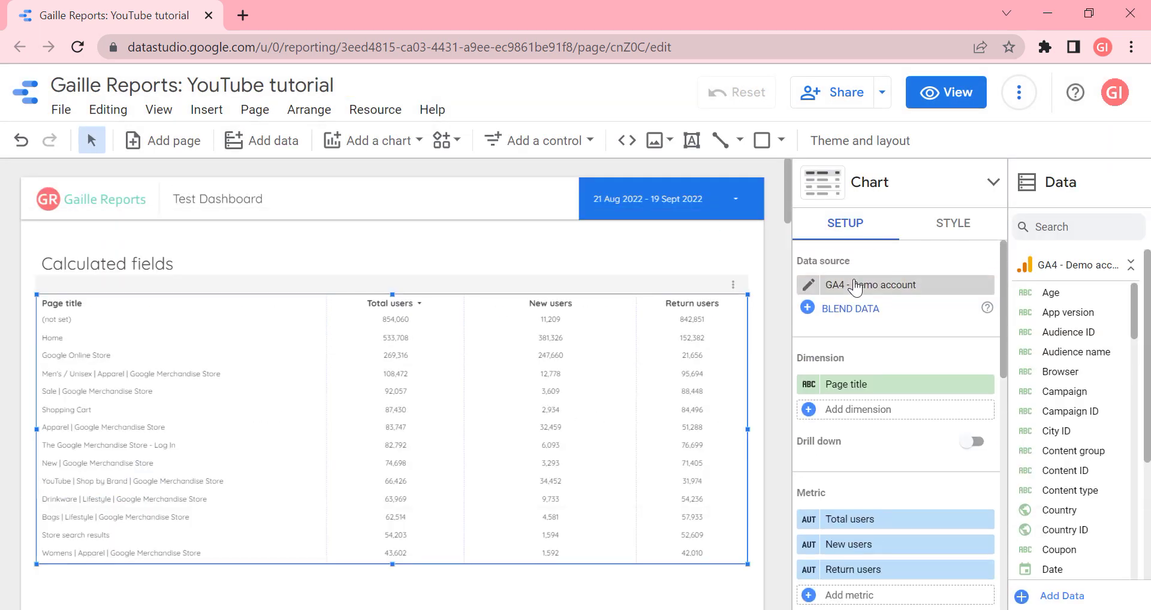
# - Edit the table's GA4 - Demo account data source and add a calculated field named "Return users - report level"
pyautogui.click(805, 286)
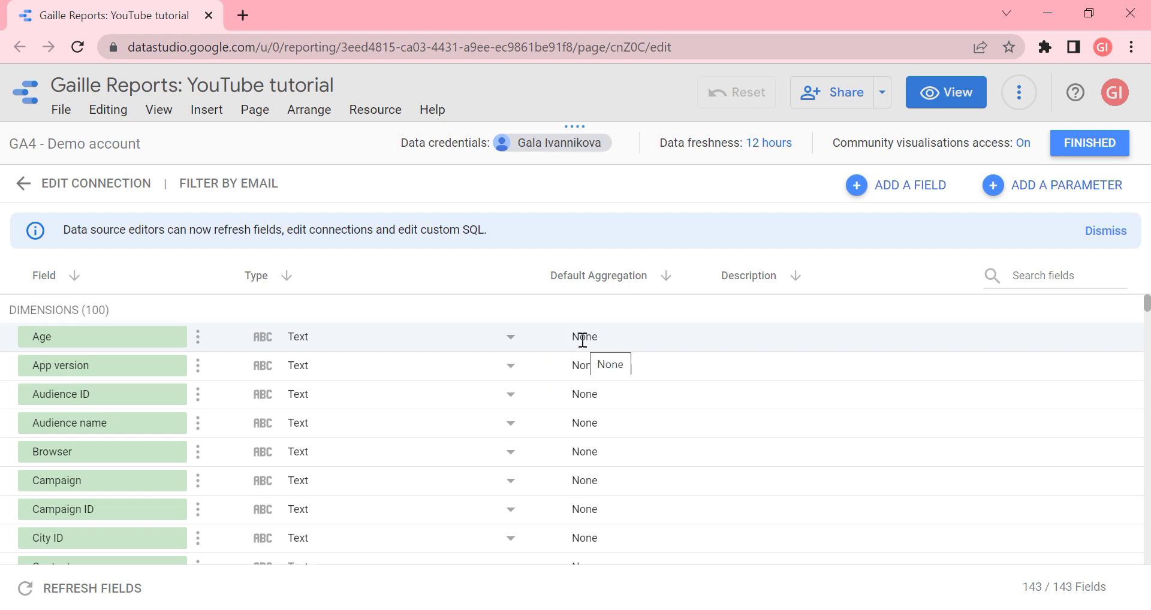
pyautogui.click(895, 199)
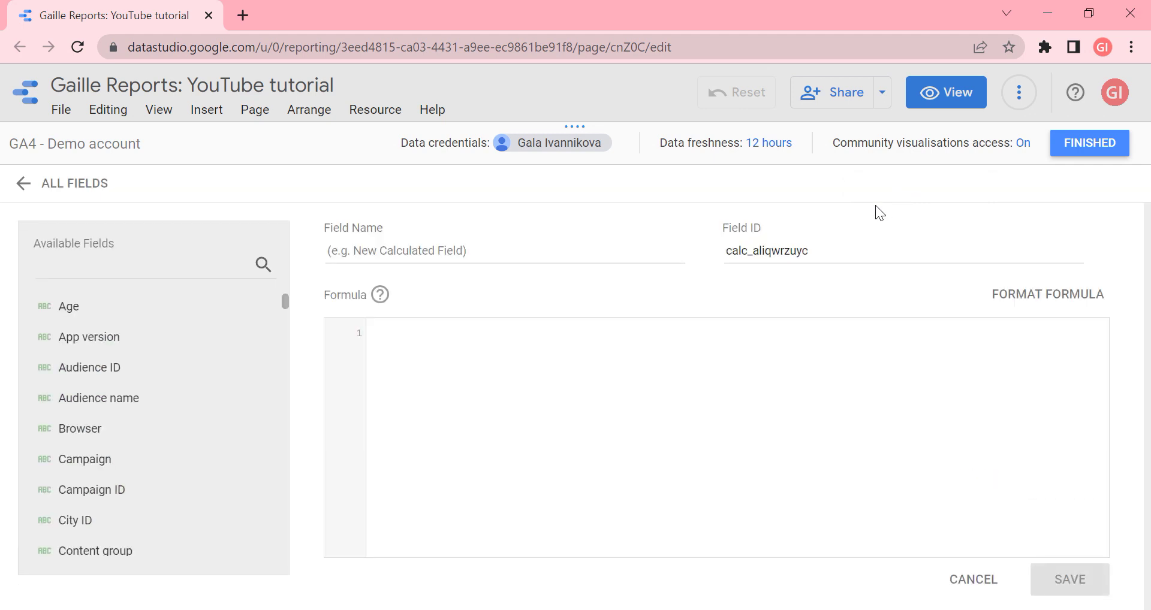
pyautogui.click(476, 254)
pyautogui.write('R')
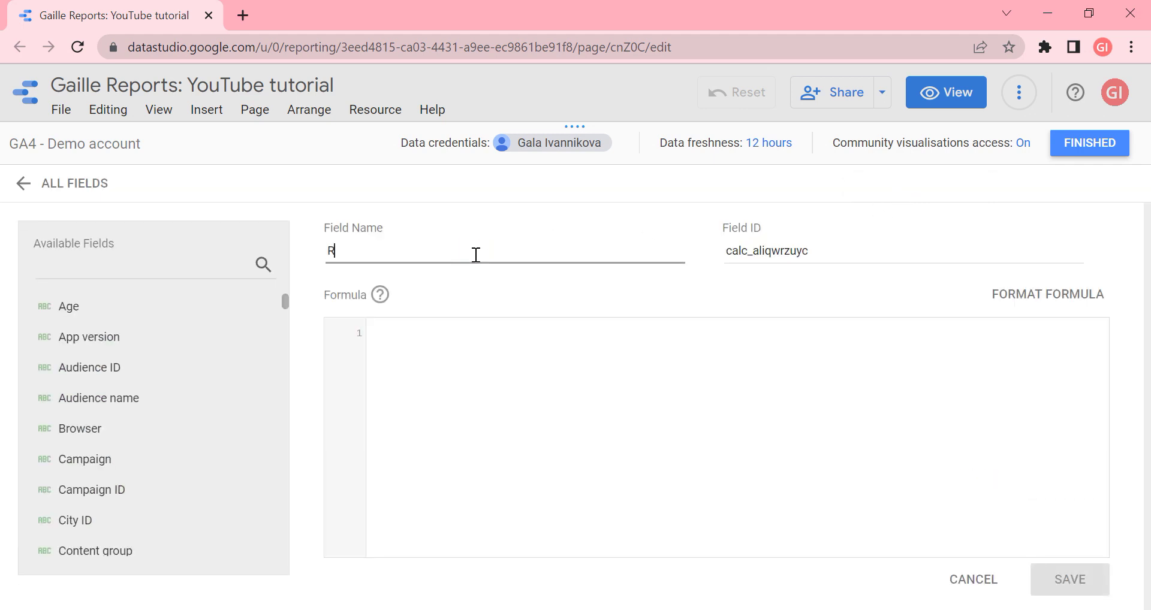
pyautogui.write('eturn users - report level')
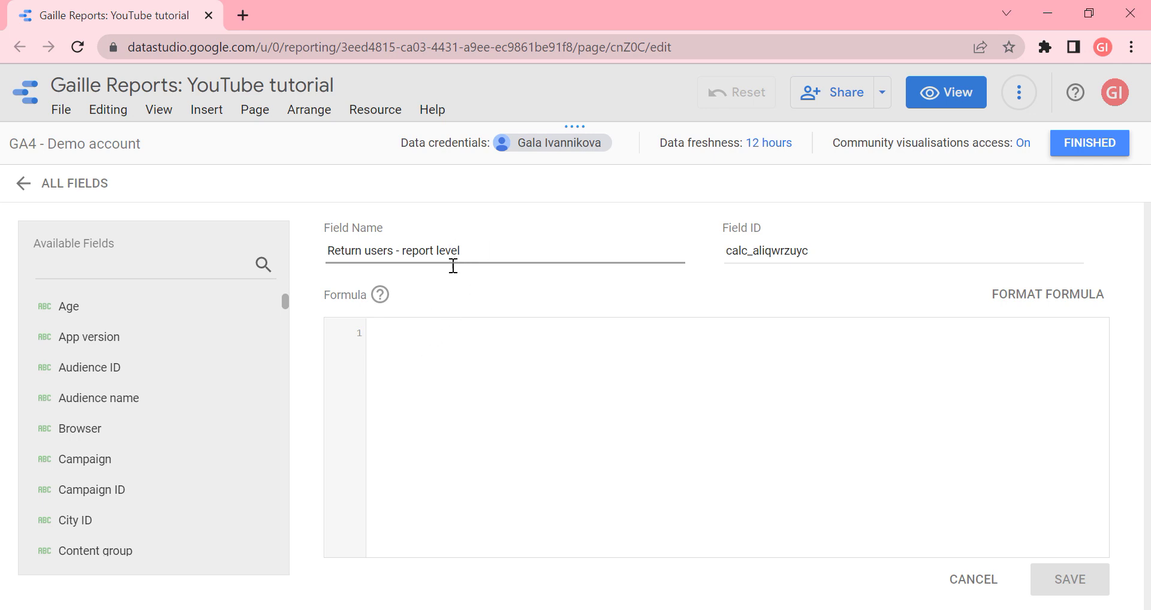
# - Set the report-level field's formula to Total users - New users and save the field
pyautogui.click(448, 396)
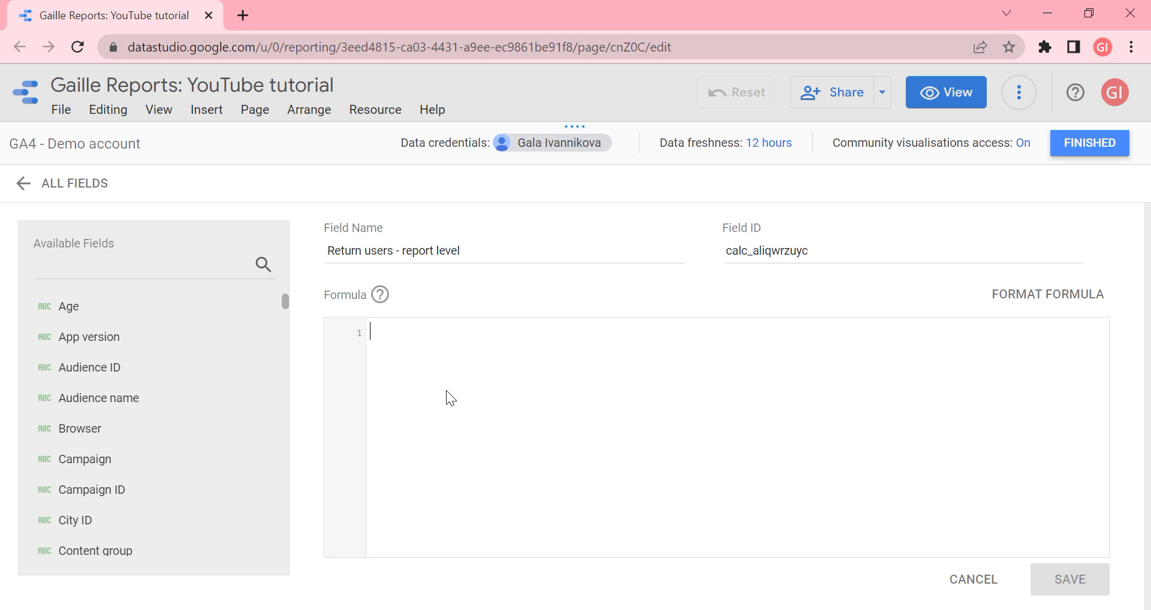
pyautogui.write('tota')
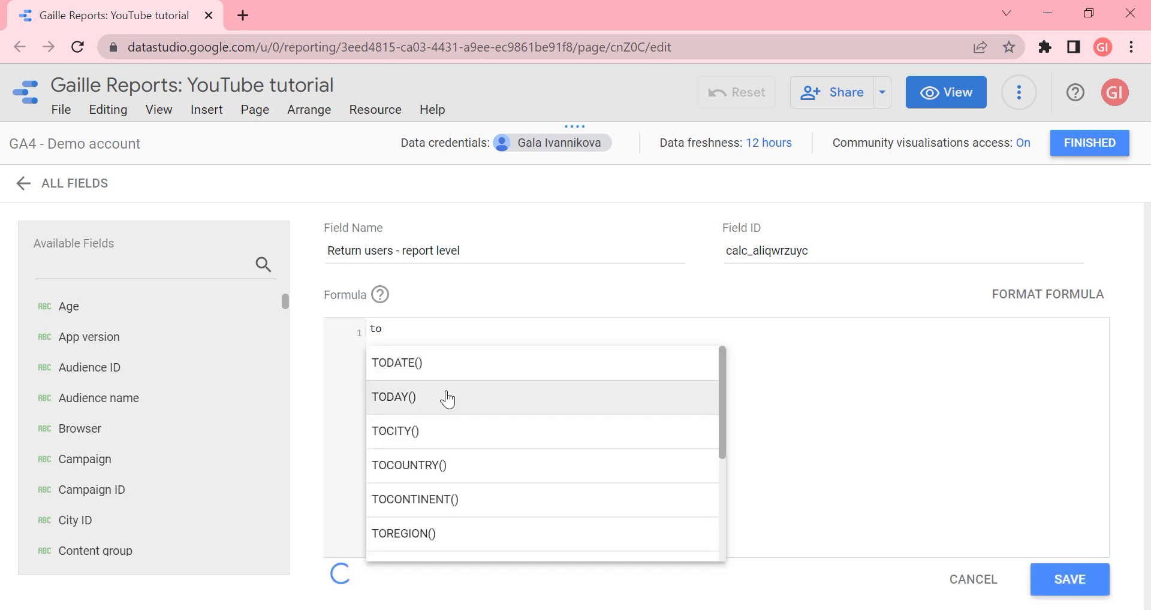
pyautogui.click(453, 367)
pyautogui.write('-')
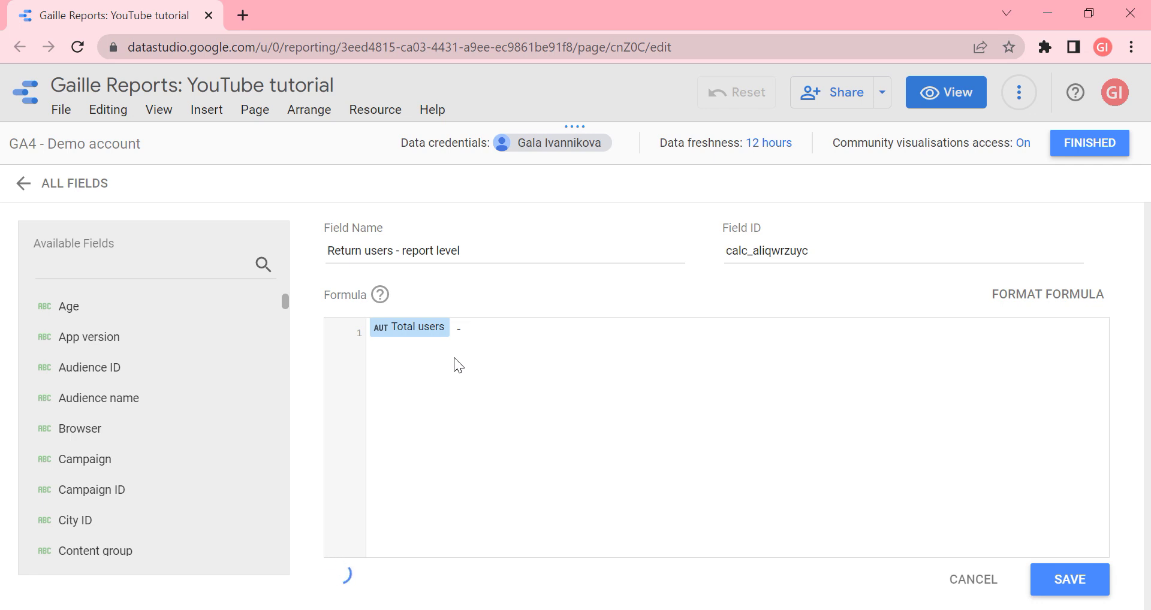
pyautogui.write('new')
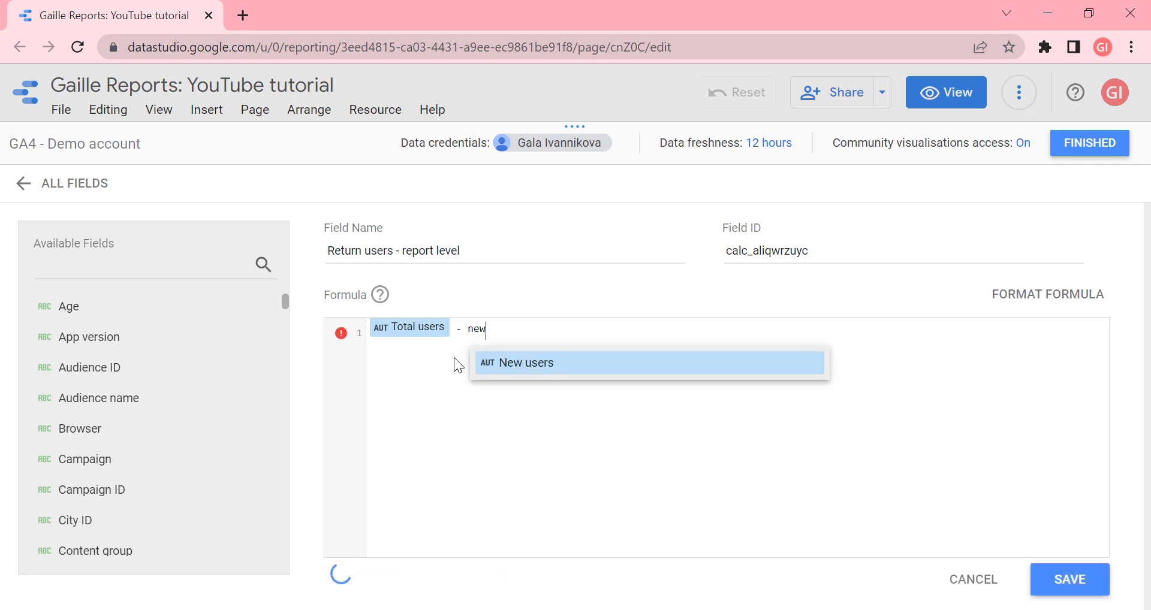
pyautogui.click(573, 371)
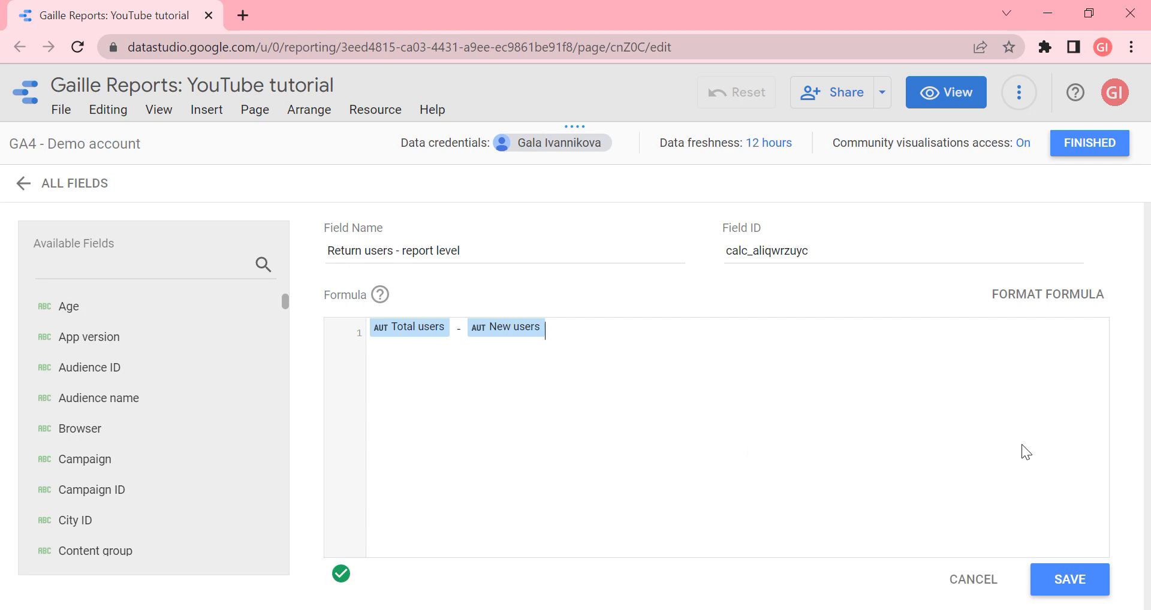
pyautogui.click(1062, 580)
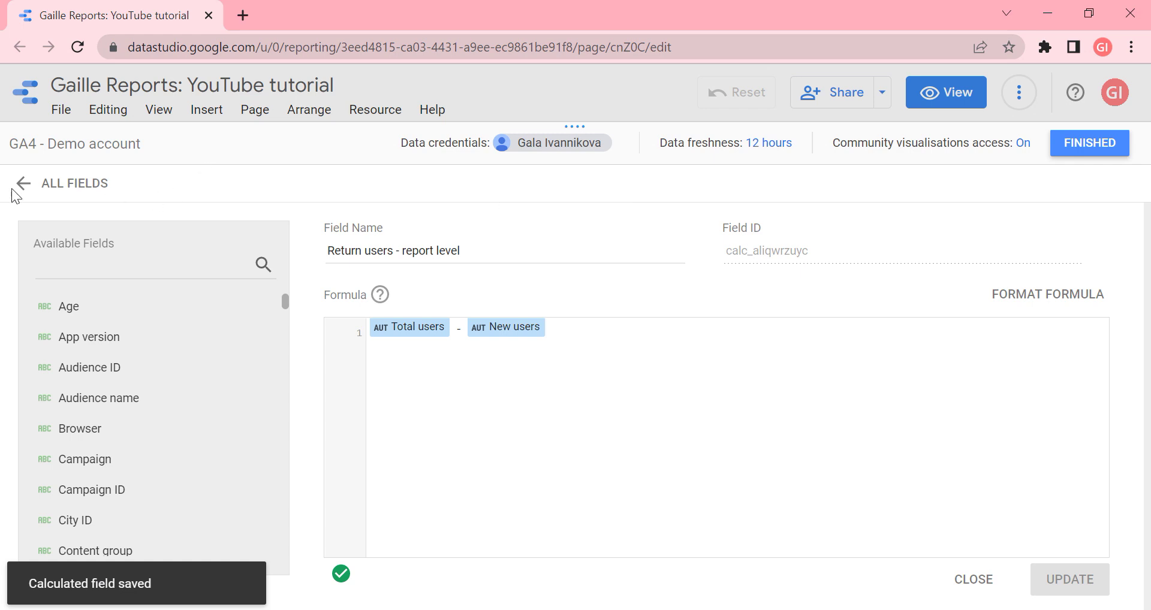
# - Leave the calculated field and data source editor and return to the report page
pyautogui.click(19, 183)
pyautogui.click(19, 184)
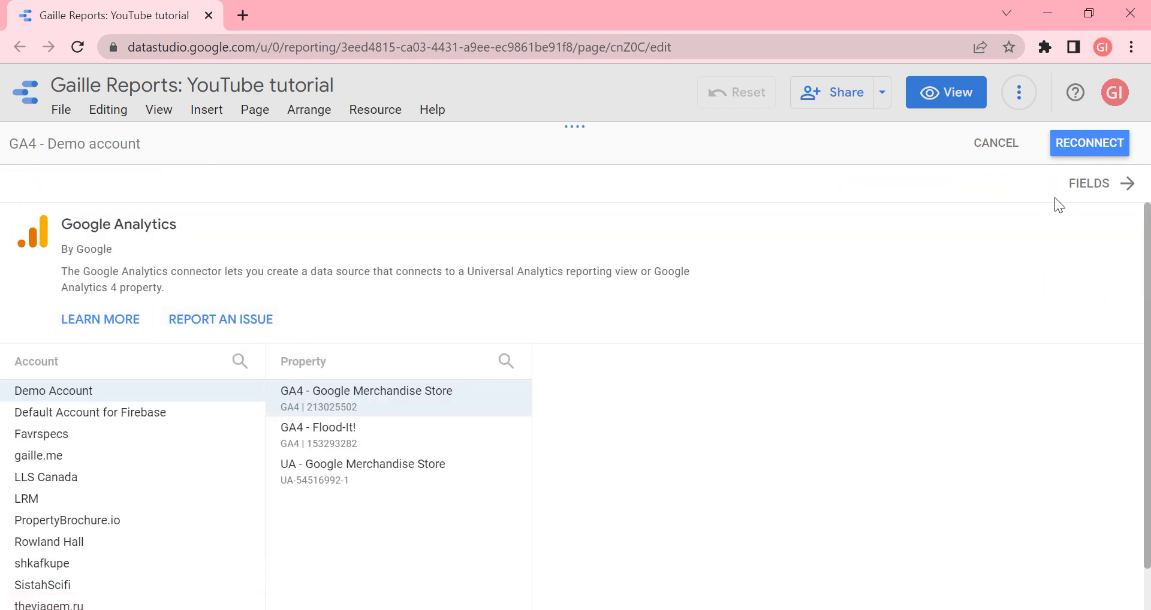
pyautogui.click(1093, 190)
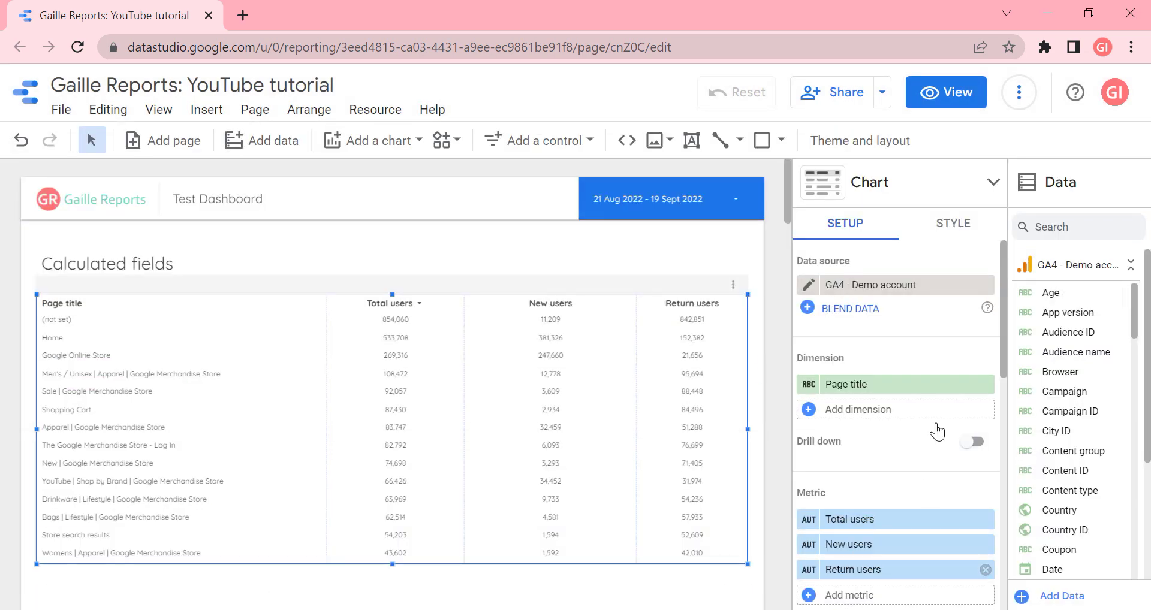
# - Add the "Return users - report level" metric to the table after Return users
pyautogui.scroll(-1, 935, 436)
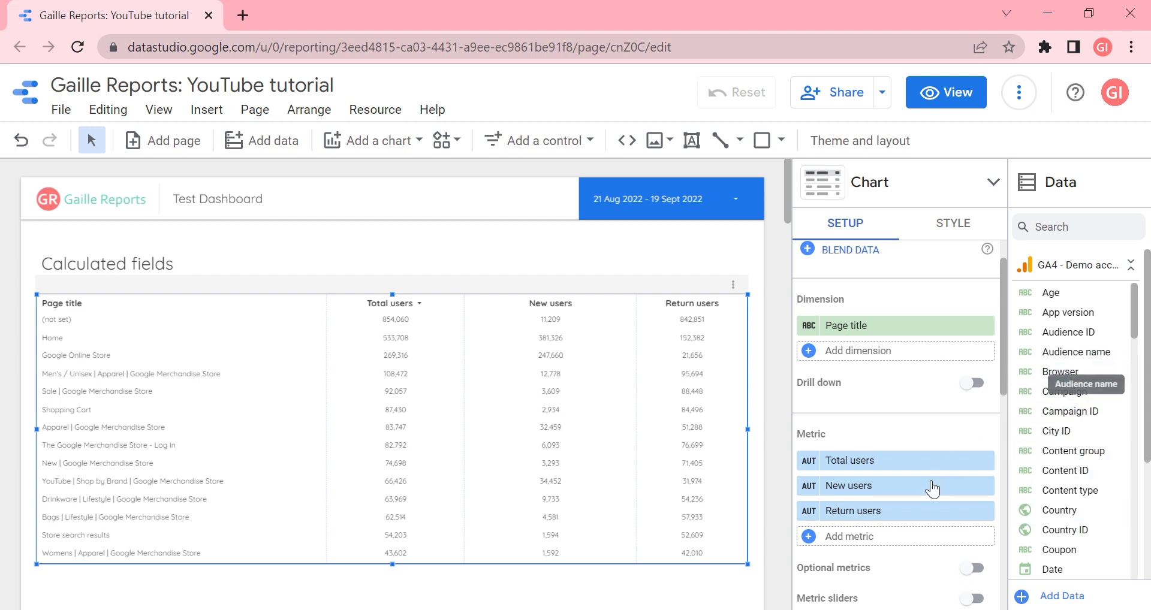
pyautogui.scroll(-3, 895, 540)
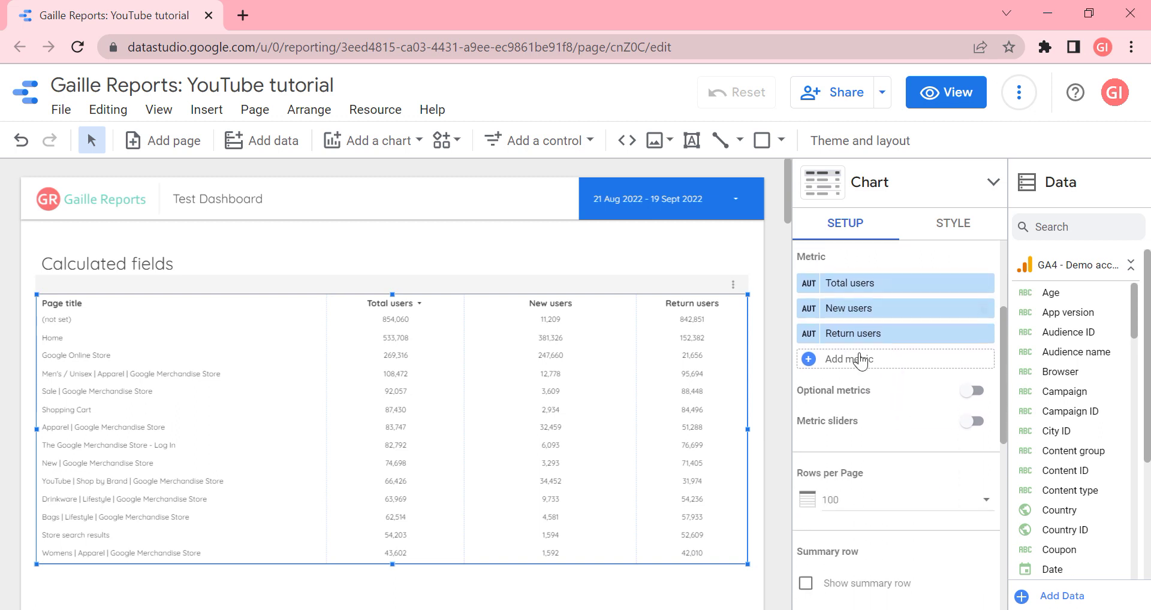
pyautogui.click(850, 359)
pyautogui.write('ret')
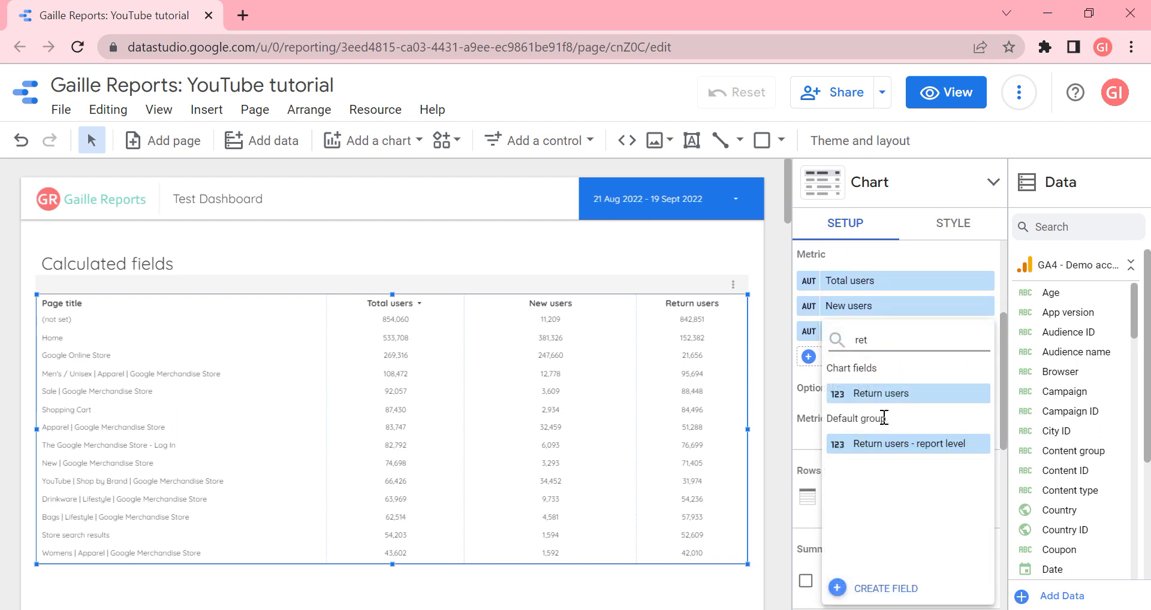
pyautogui.click(897, 449)
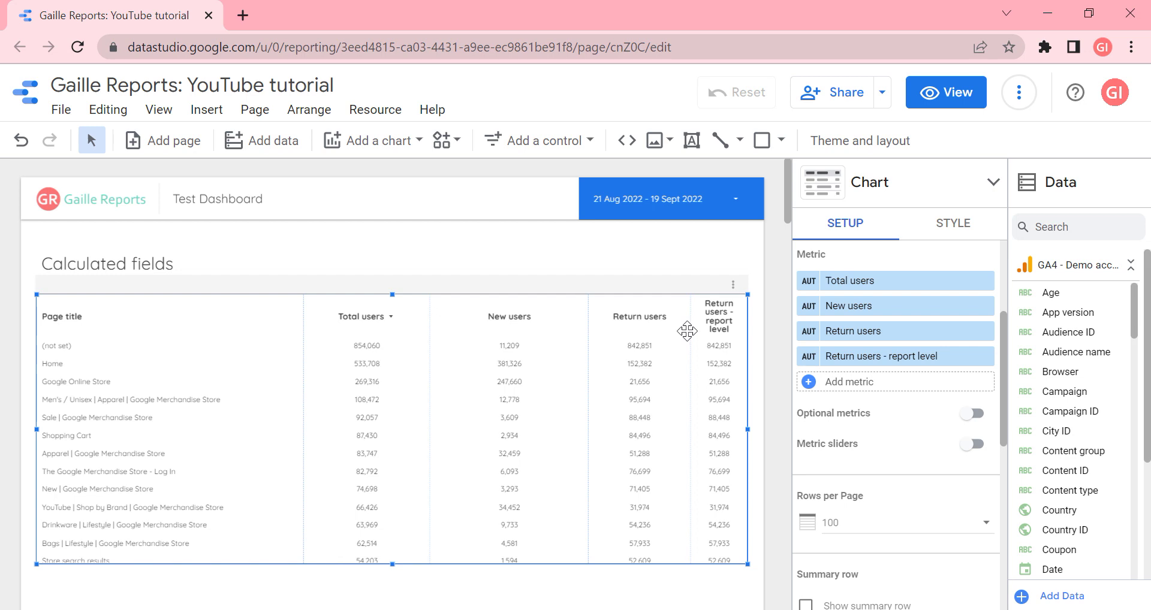
# - Widen the table's "Return users - report level" column by narrowing the Return users column
pyautogui.moveTo(690, 333); pyautogui.dragTo(660, 337)
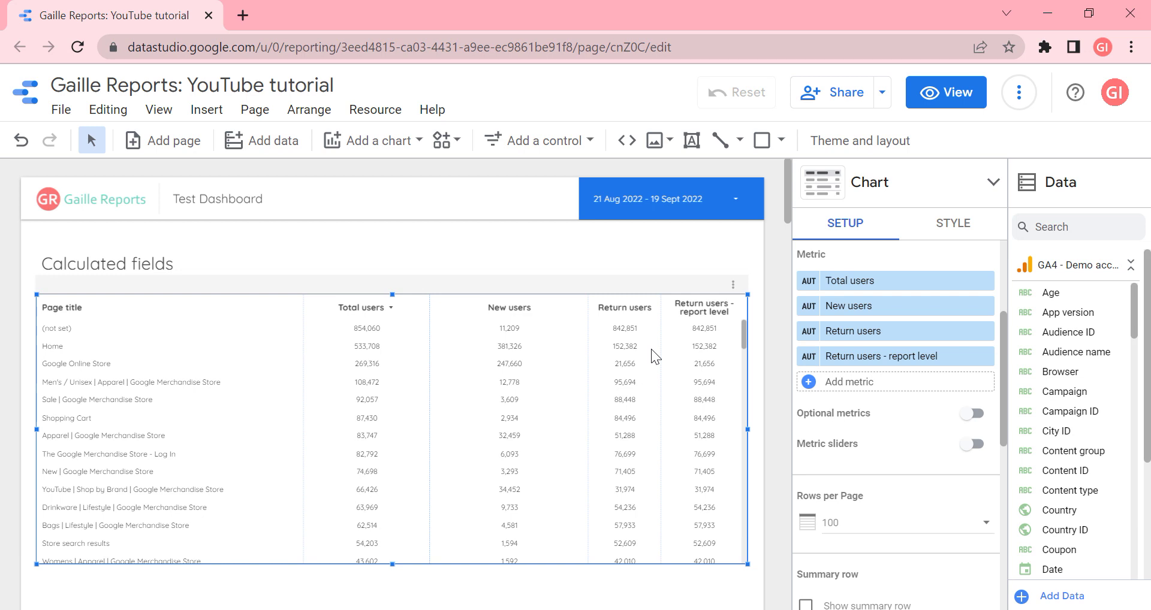
pyautogui.scroll(-3, 652, 348)
pyautogui.scroll(3, 675, 361)
pyautogui.scroll(1, 670, 368)
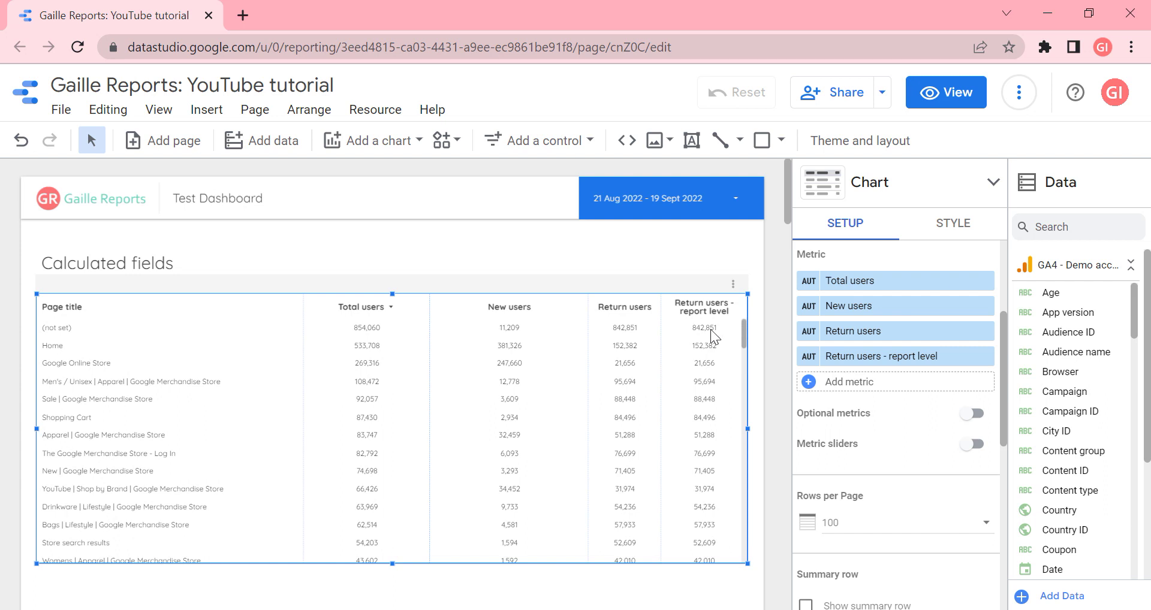
# - Add a column chart directly below the table and stretch it to nearly the table's full width
pyautogui.scroll(-1, 750, 289)
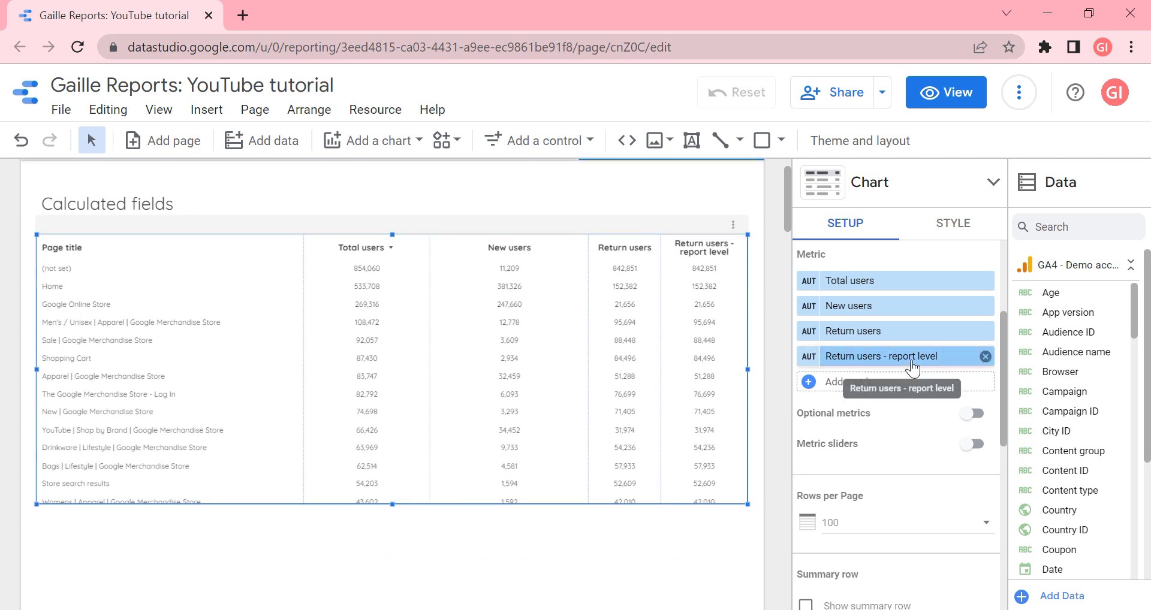
pyautogui.click(382, 142)
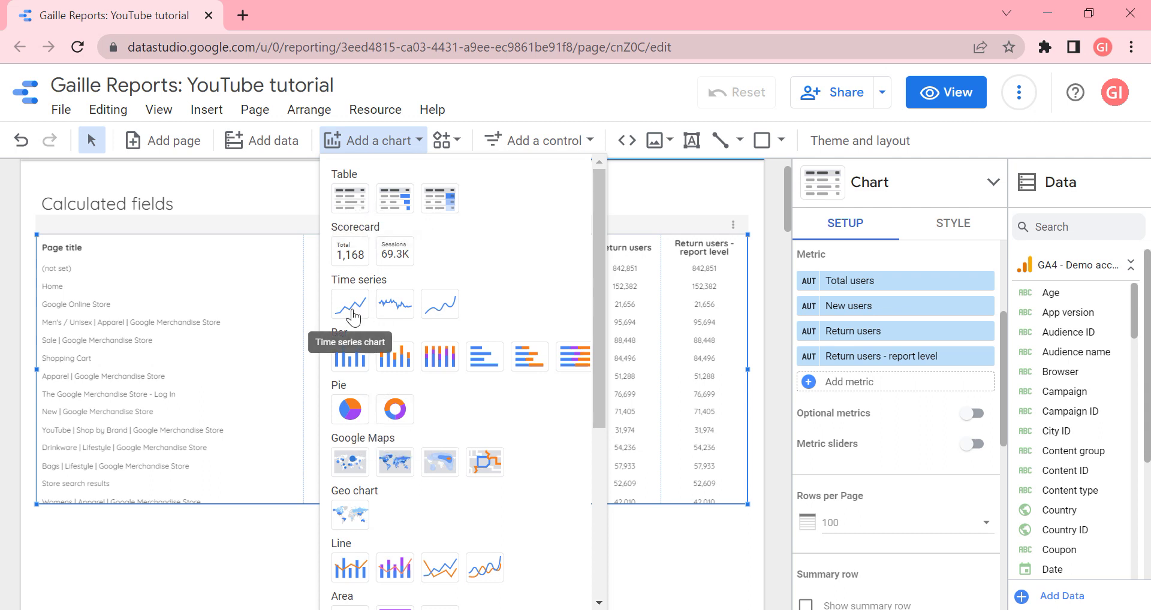
pyautogui.click(350, 356)
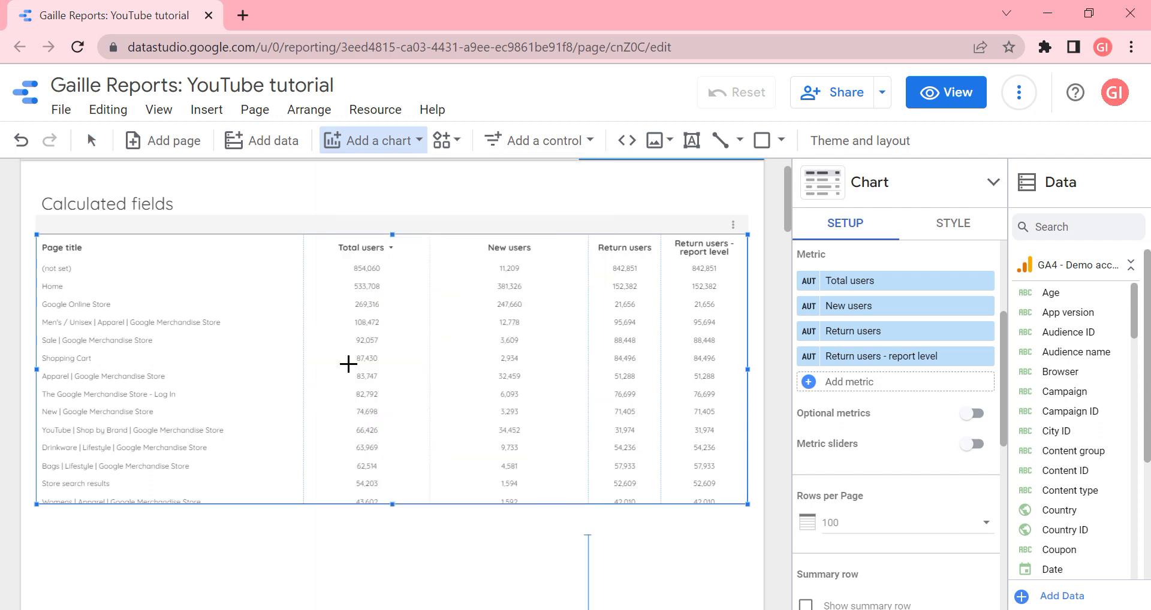
pyautogui.scroll(-1, 218, 514)
pyautogui.scroll(-1, 208, 479)
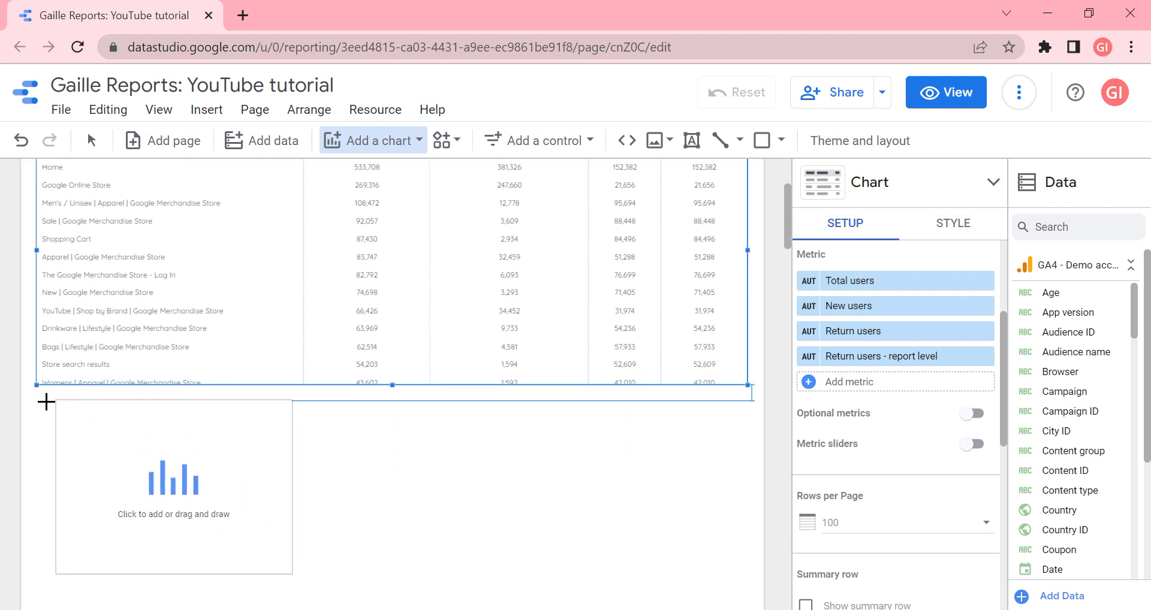
pyautogui.click(40, 411)
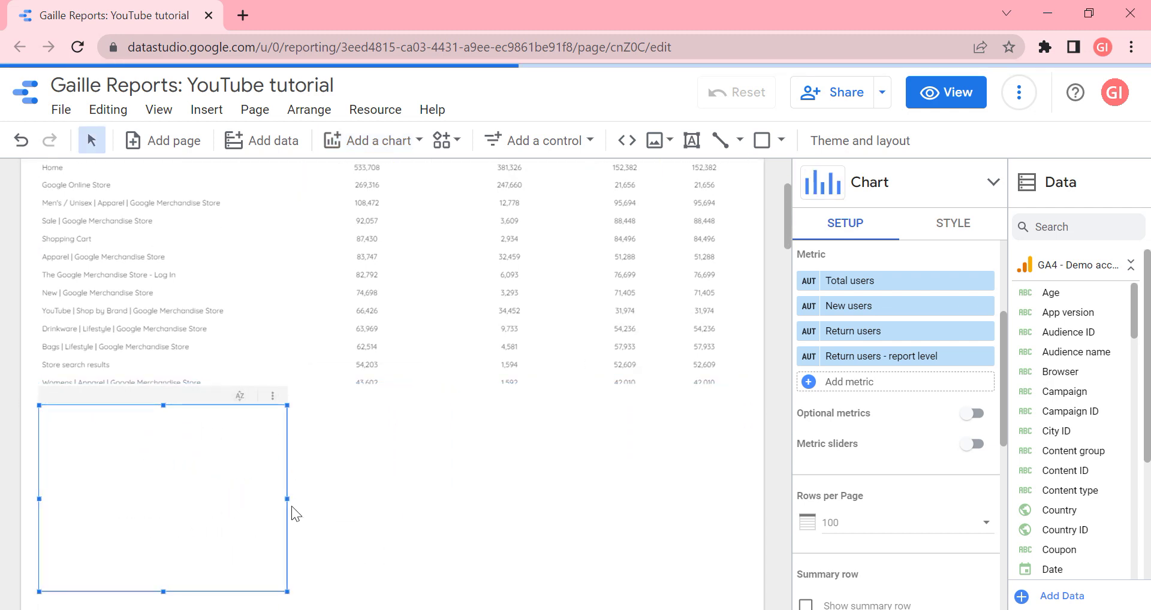
pyautogui.moveTo(287, 499); pyautogui.dragTo(739, 509)
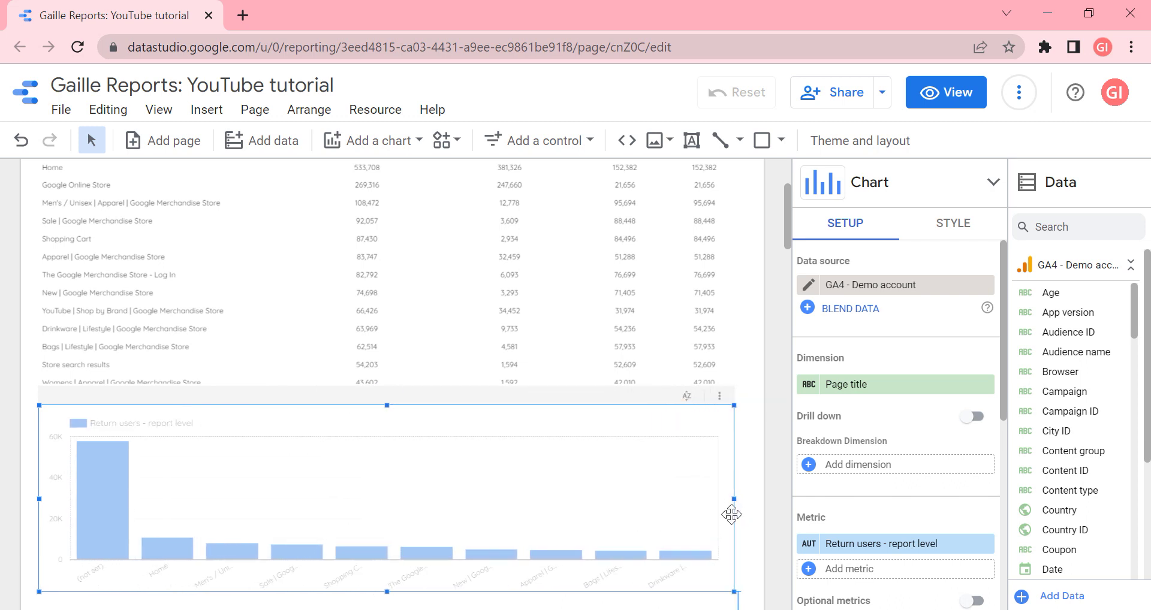
# - Replace the column chart's metric with New users
pyautogui.click(965, 549)
pyautogui.write('tota')
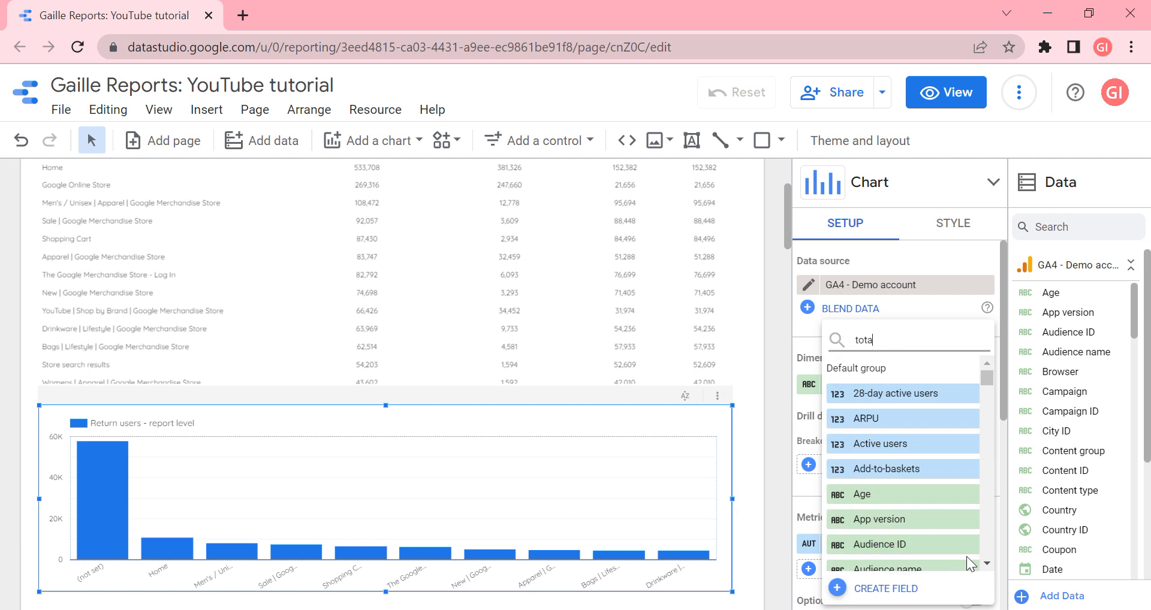
pyautogui.press('BackSpace')
pyautogui.press('BackSpace')
pyautogui.press('BackSpace')
pyautogui.write('new')
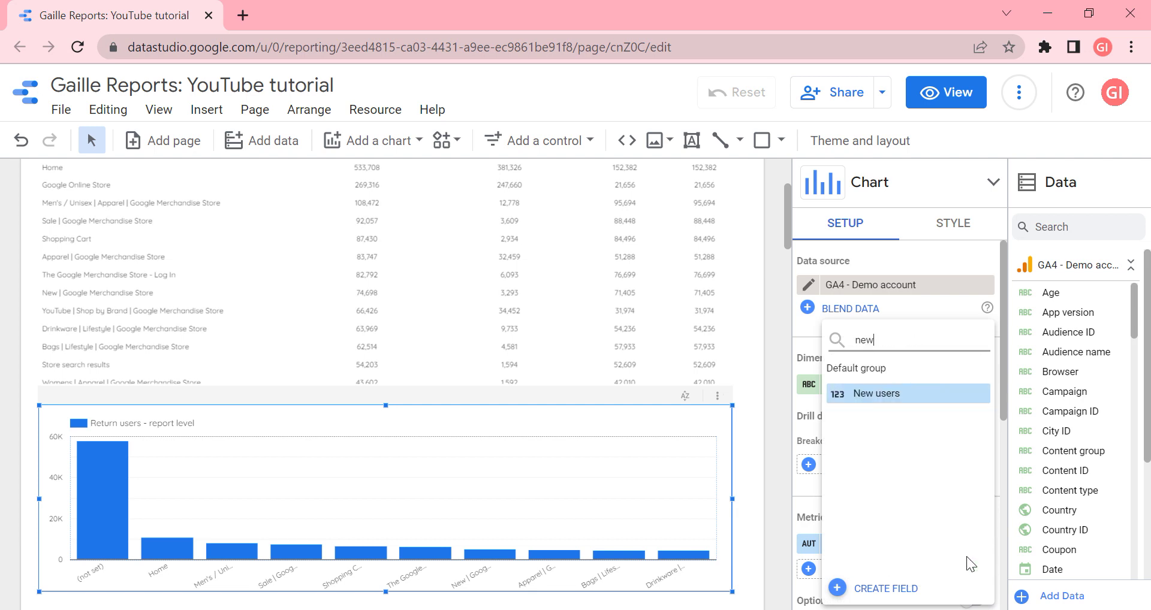
pyautogui.click(902, 393)
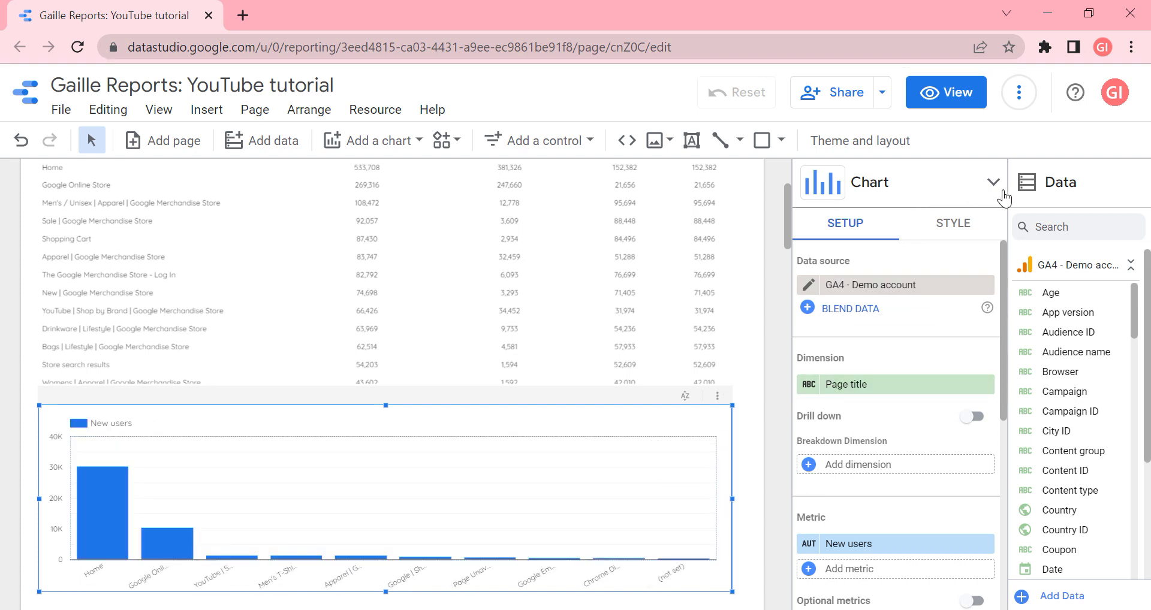
# - Change the column chart to a horizontal bar chart and widen its axis label area so the page titles fit
pyautogui.click(980, 196)
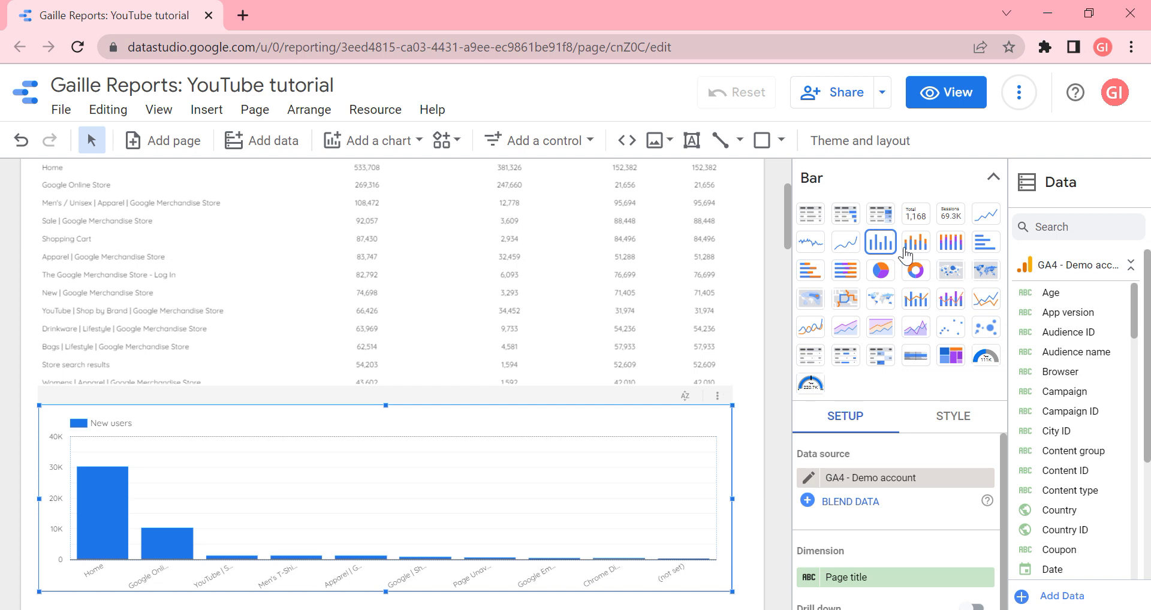
pyautogui.click(986, 243)
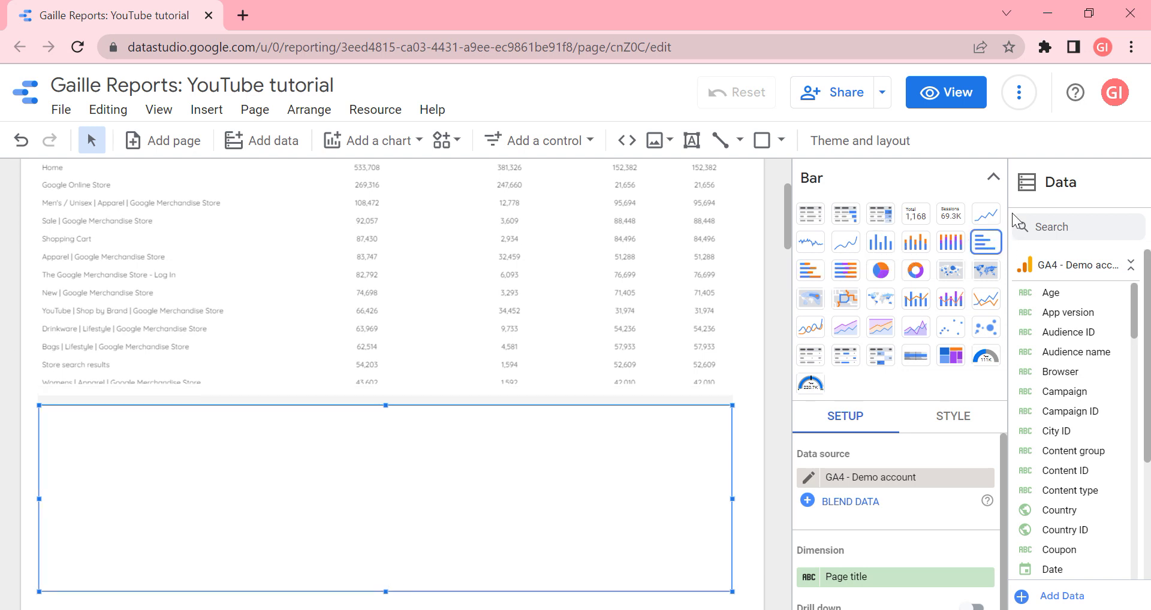
pyautogui.click(992, 187)
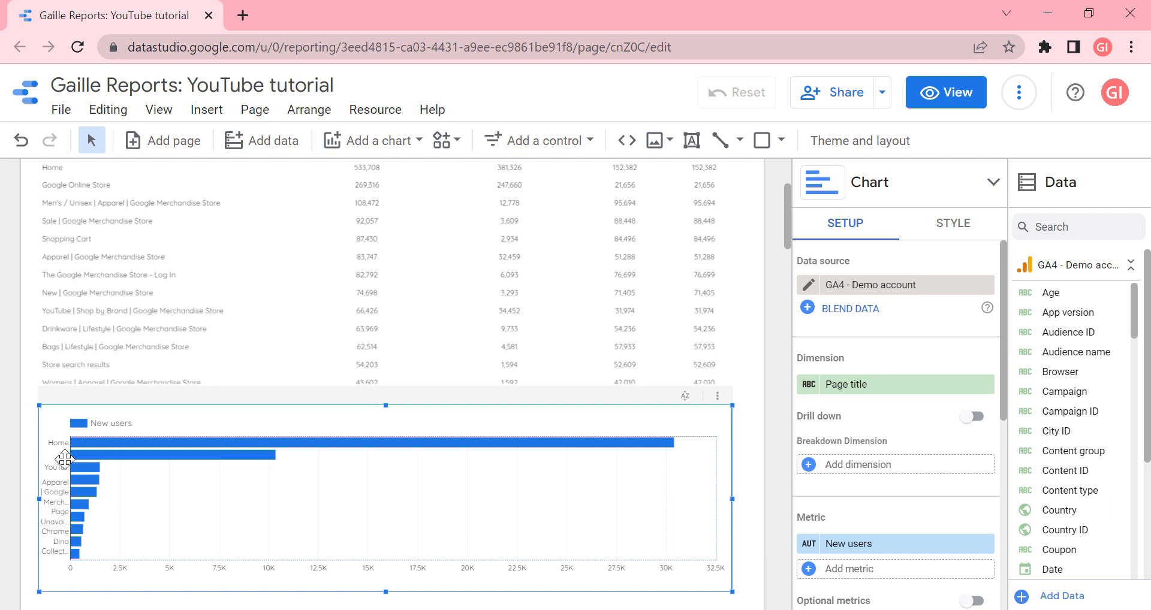
pyautogui.moveTo(91, 439)
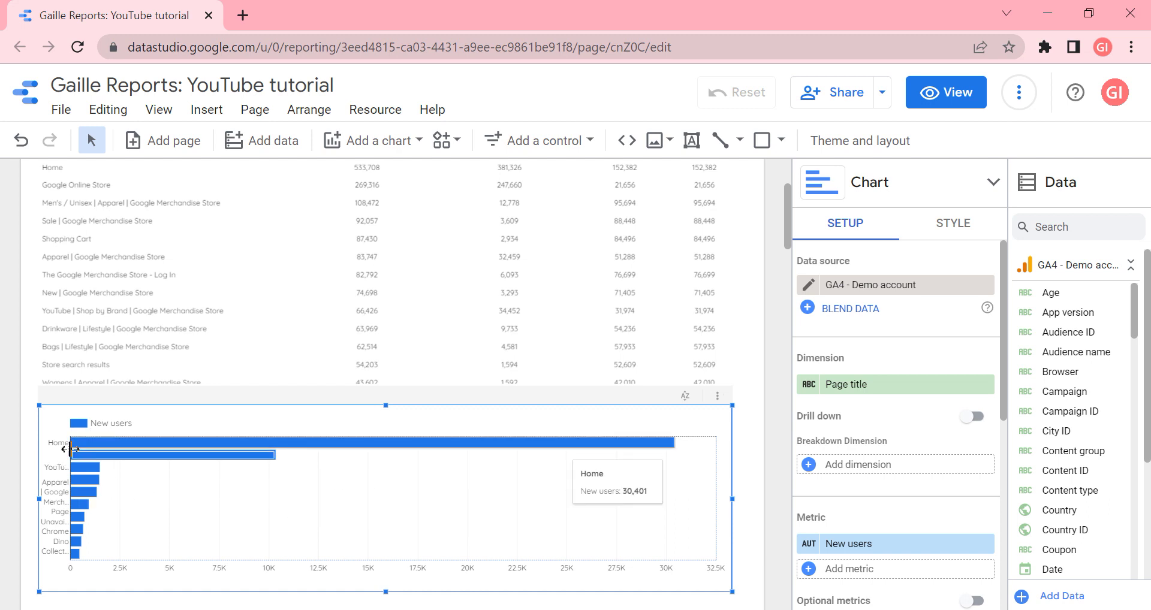
pyautogui.moveTo(70, 448); pyautogui.dragTo(194, 462)
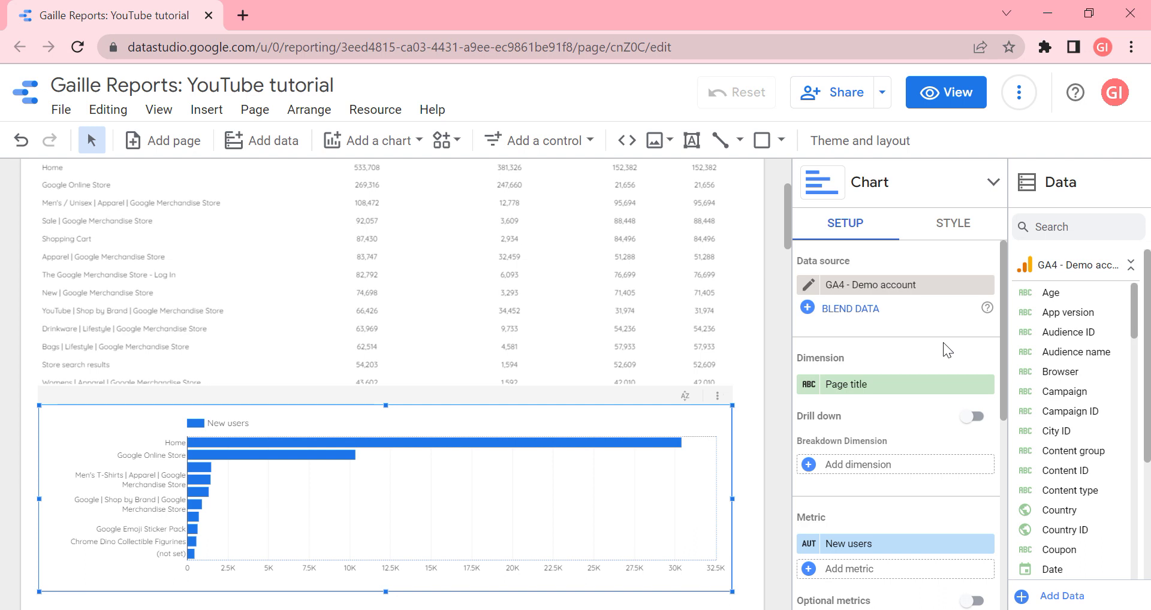
pyautogui.click(992, 181)
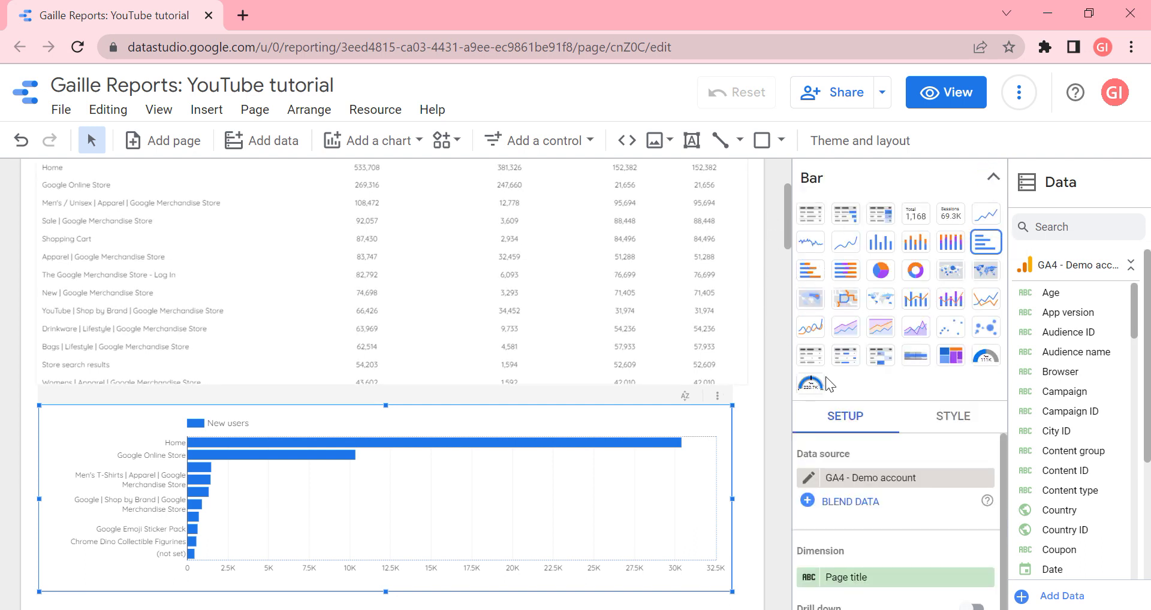
pyautogui.click(986, 177)
# - Add the "Return users - report level" metric to the bar chart after New users
pyautogui.scroll(-2, 933, 492)
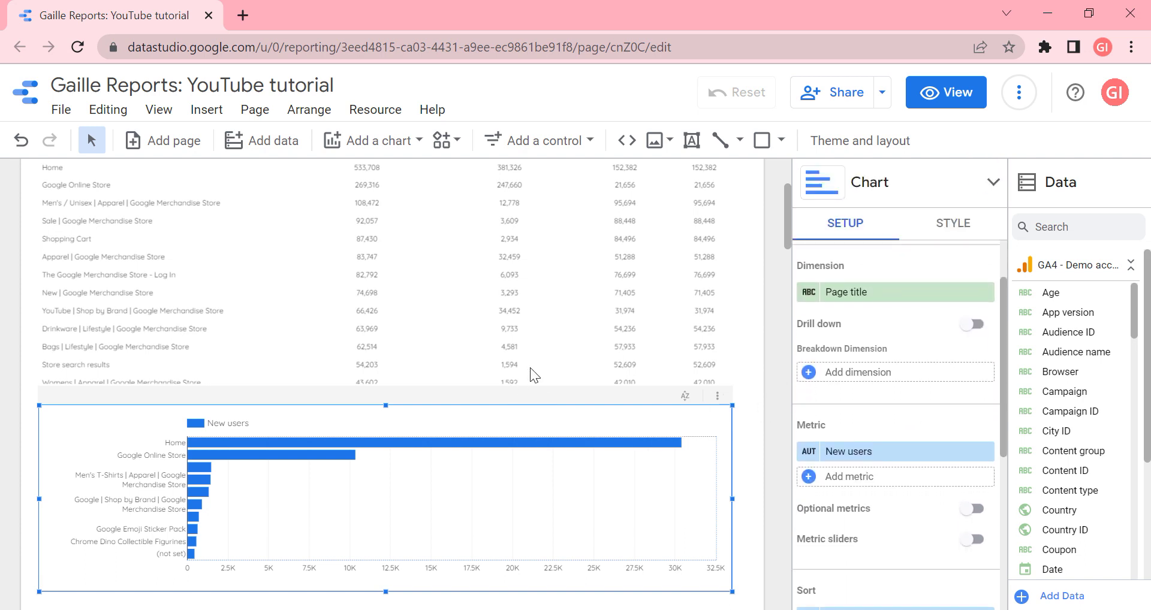
pyautogui.scroll(2, 638, 258)
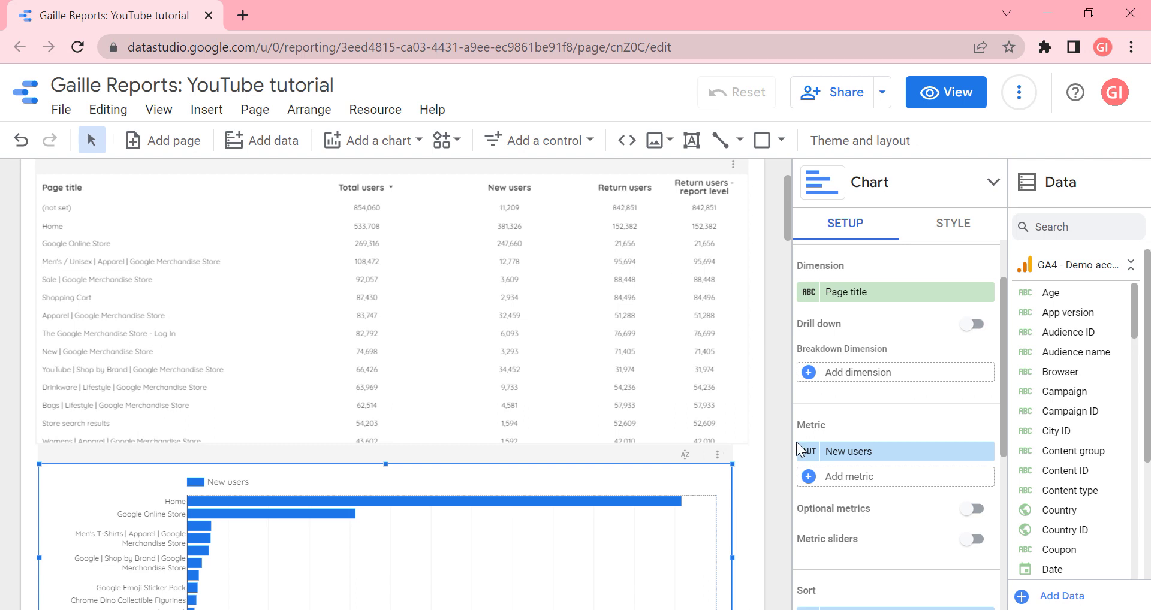
pyautogui.click(851, 481)
pyautogui.write('ret')
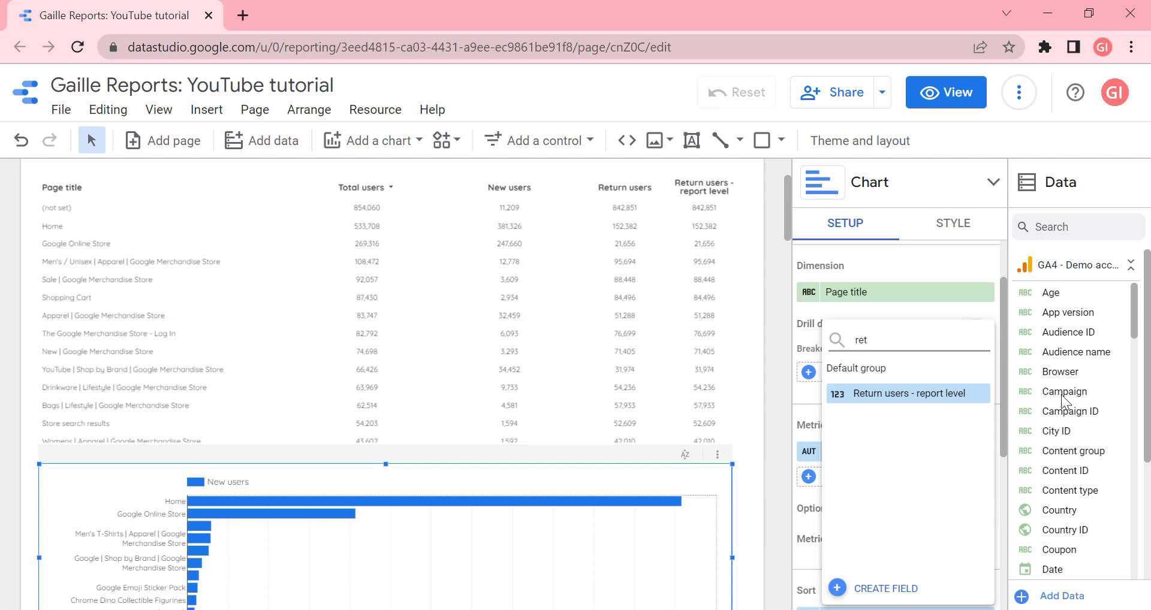
pyautogui.click(882, 398)
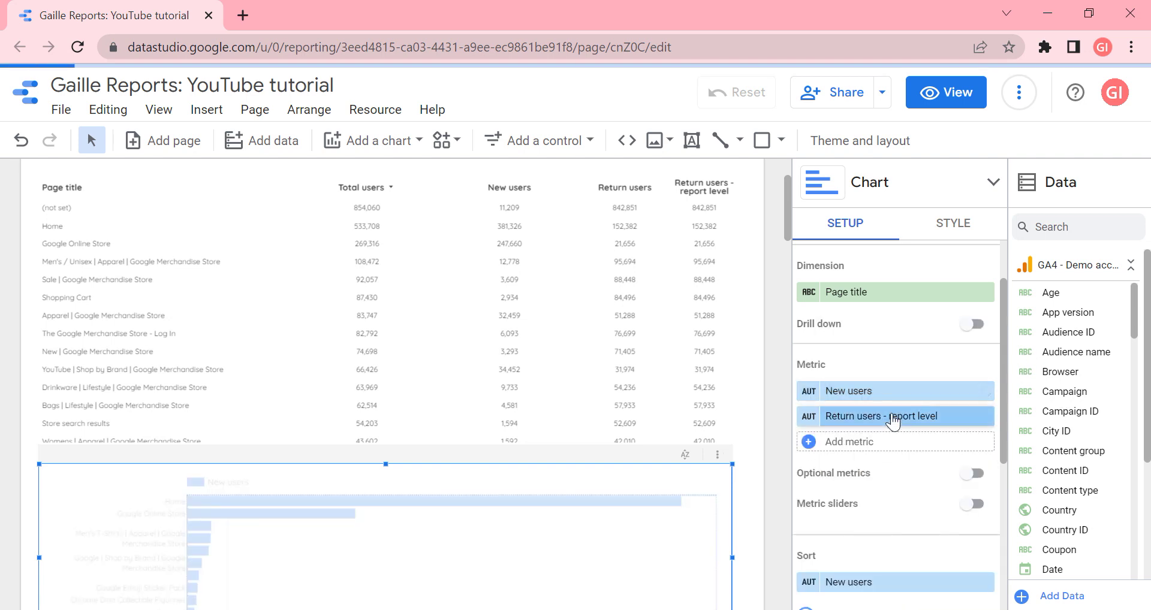
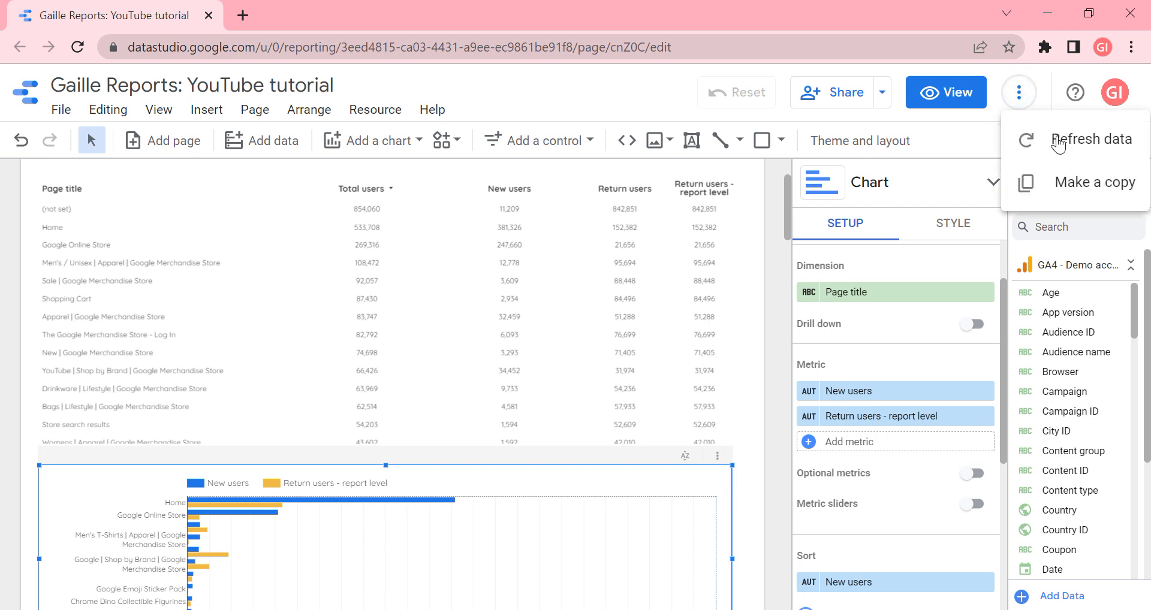
# - Make a copy of the report with GA4 - Demo account as data source, and close the copy to return to the original report
pyautogui.click(1081, 186)
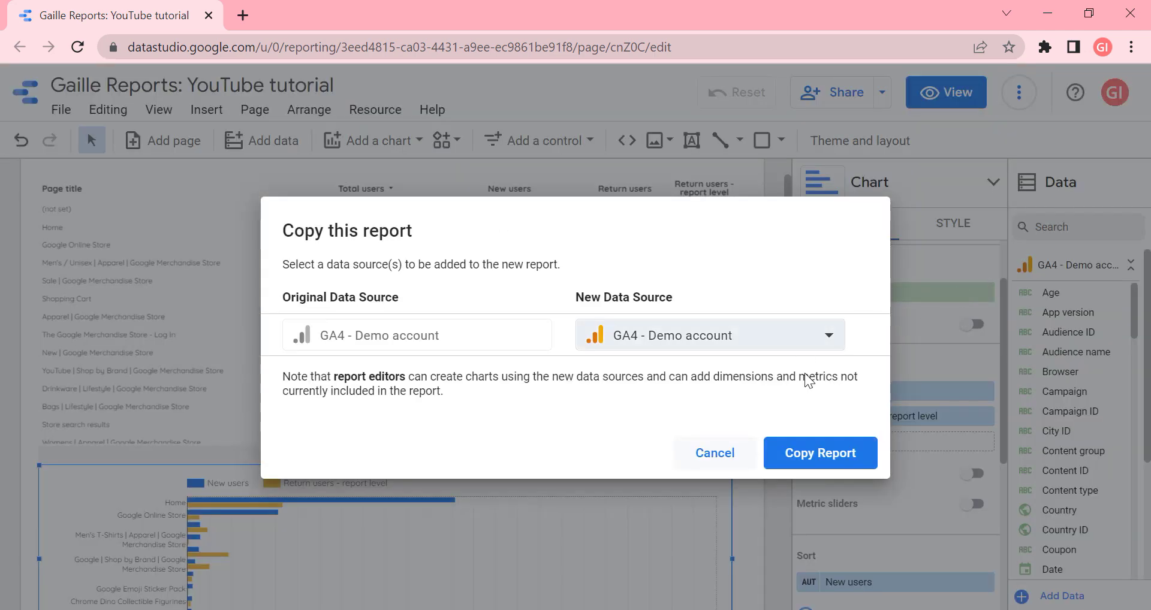
pyautogui.click(830, 457)
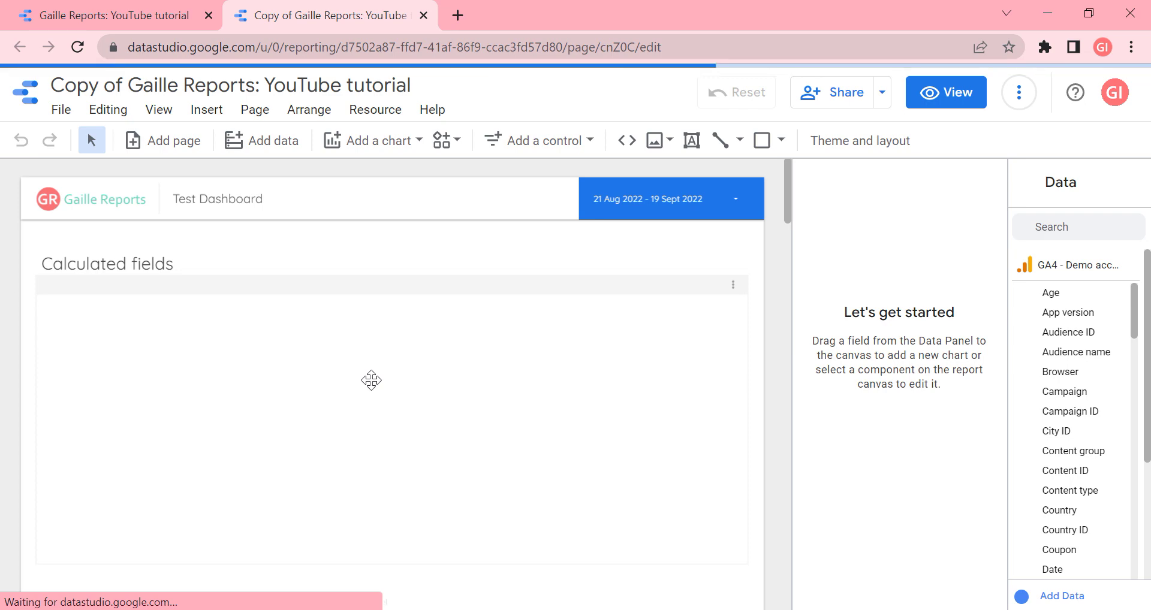
pyautogui.click(609, 349)
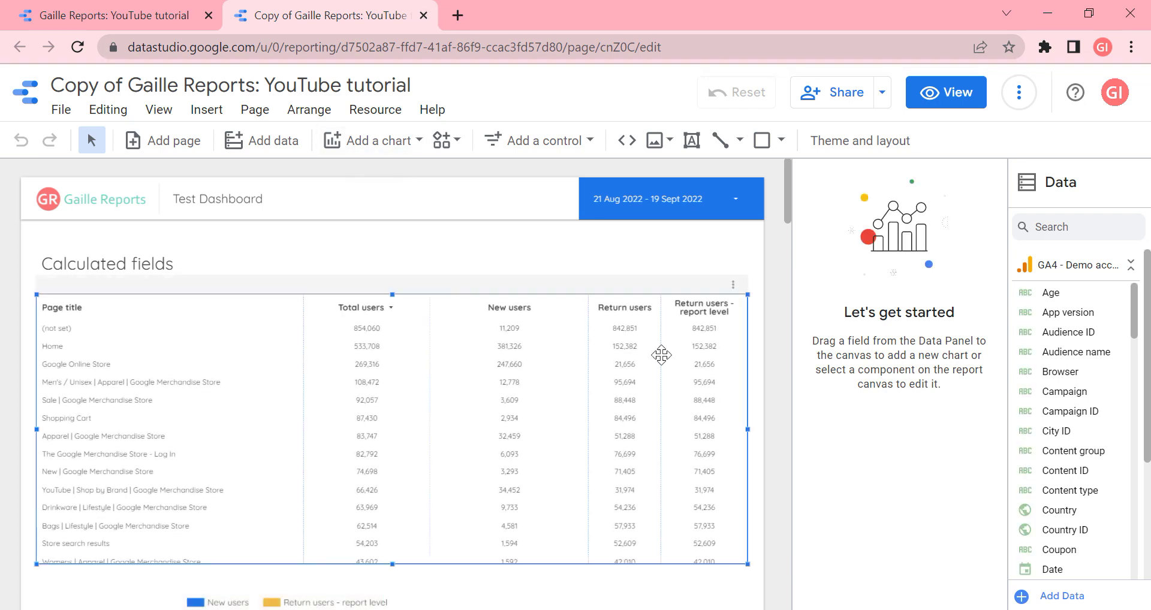
pyautogui.click(424, 15)
pyautogui.click(776, 352)
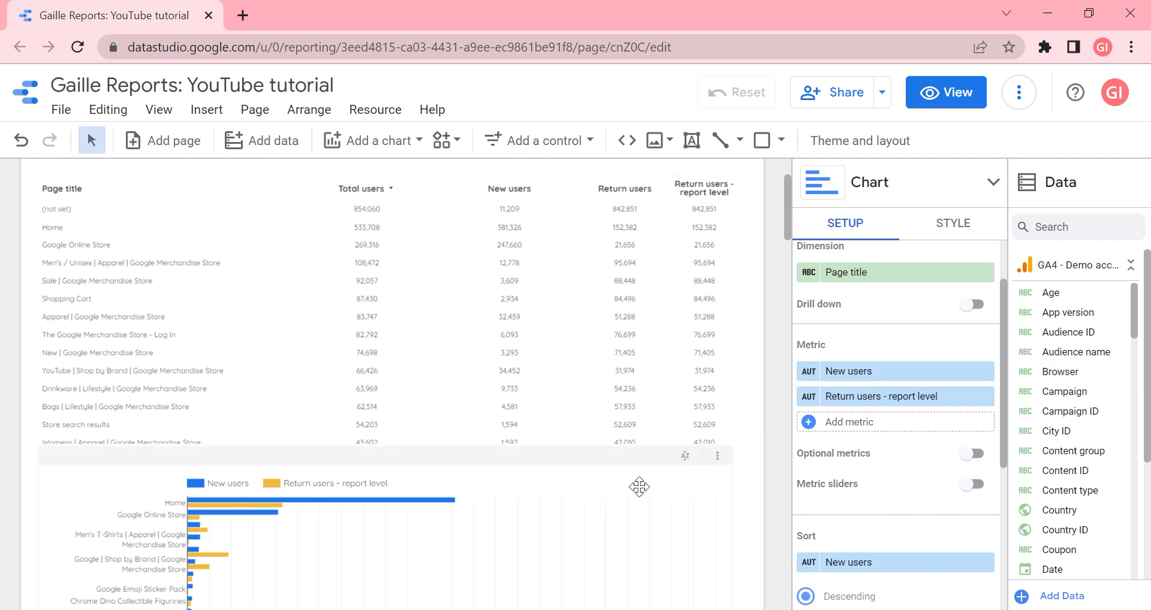
# - Start a new calculated dimension for the page title table and name it Category
pyautogui.click(585, 309)
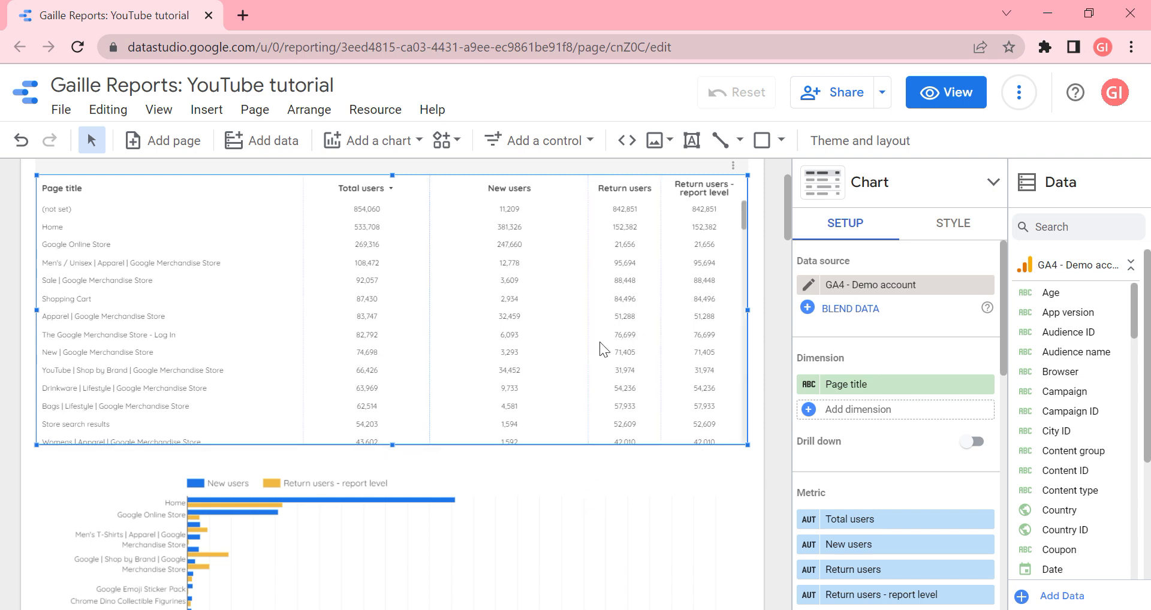
pyautogui.moveTo(892, 384); pyautogui.dragTo(904, 419)
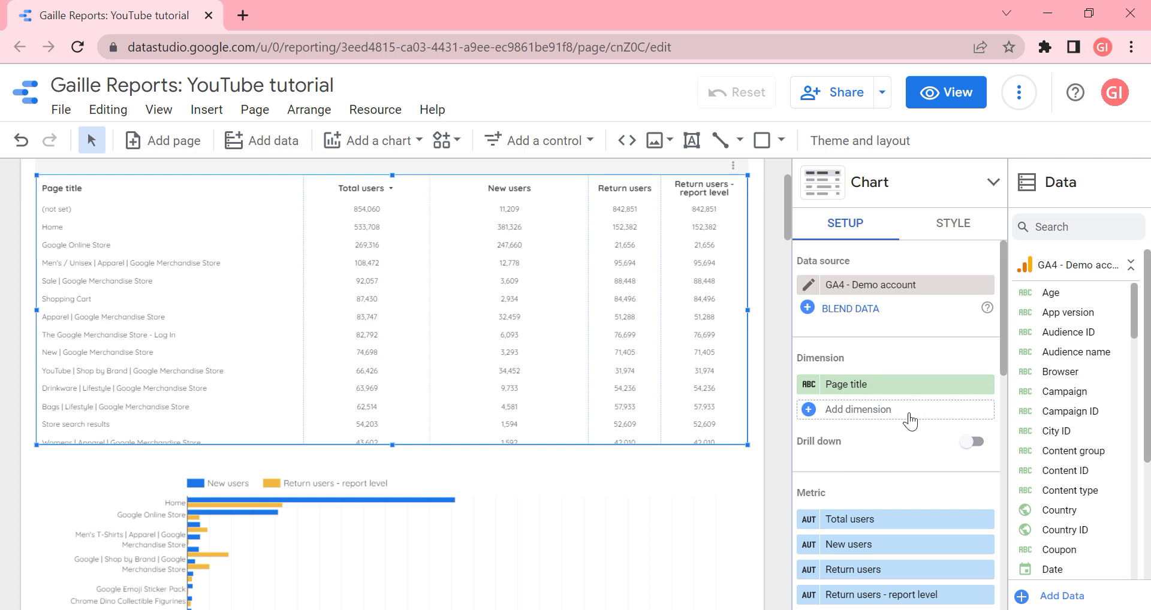
pyautogui.scroll(1, 732, 216)
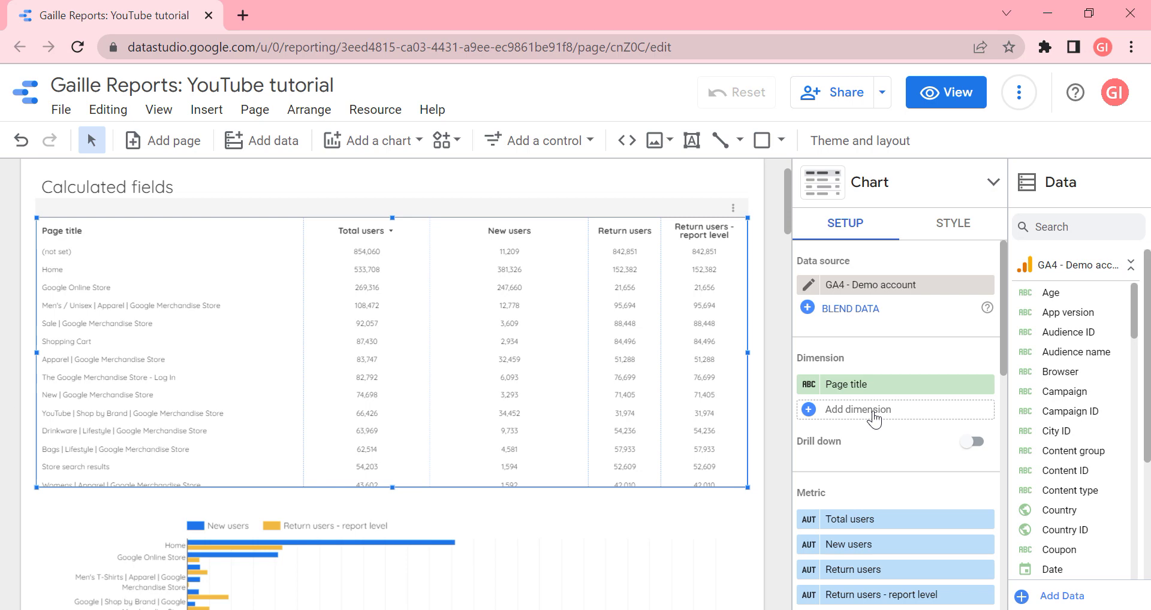
pyautogui.scroll(-4, 77, 372)
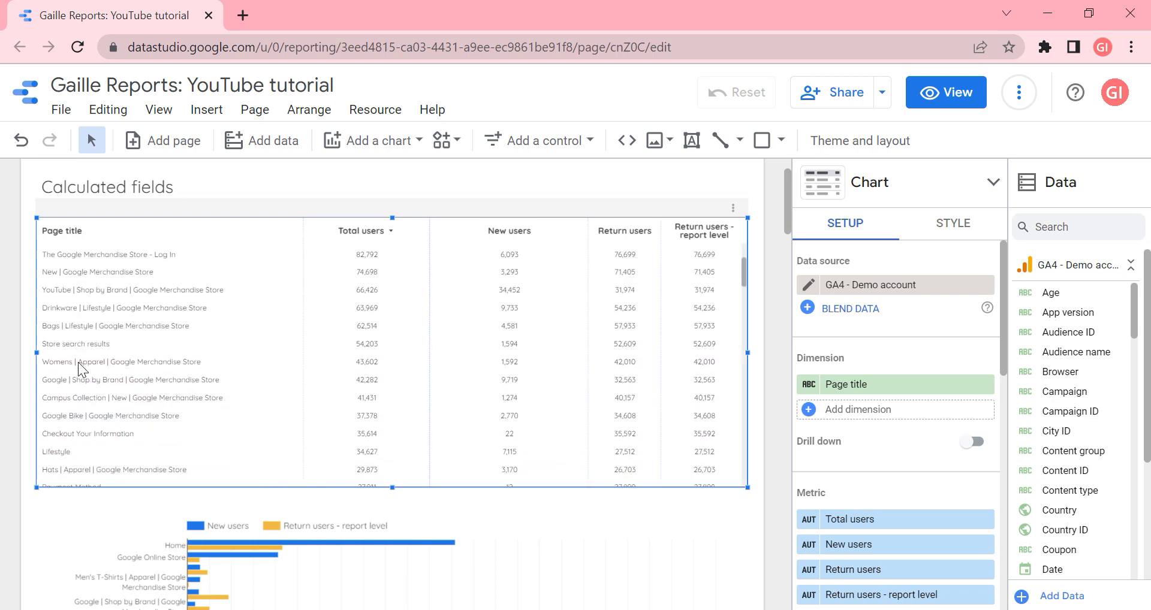
pyautogui.scroll(4, 177, 340)
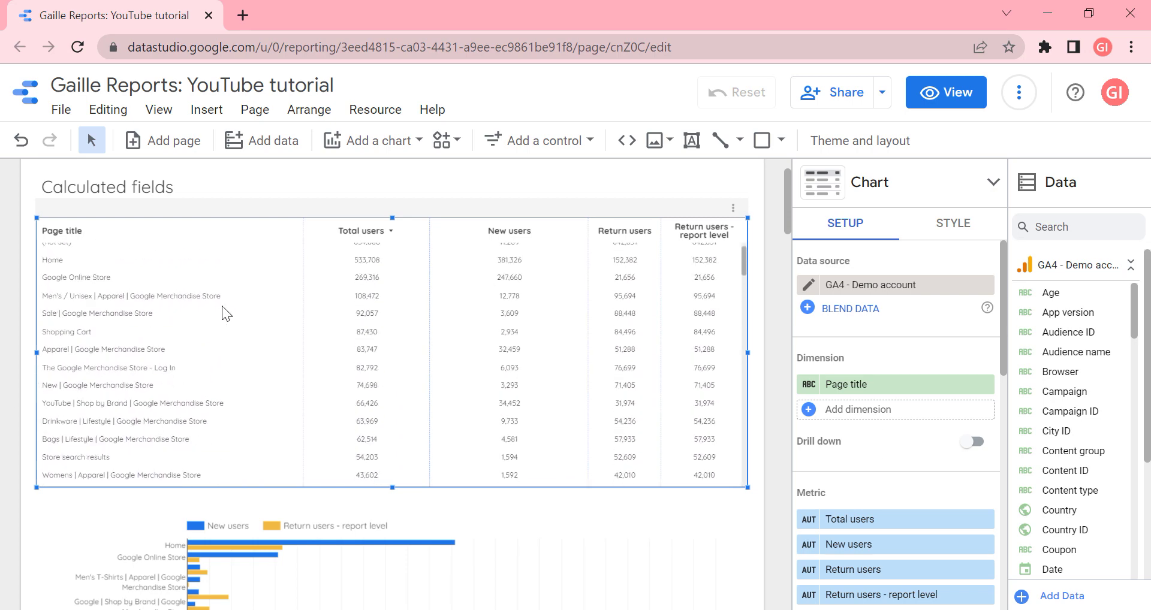
pyautogui.click(917, 414)
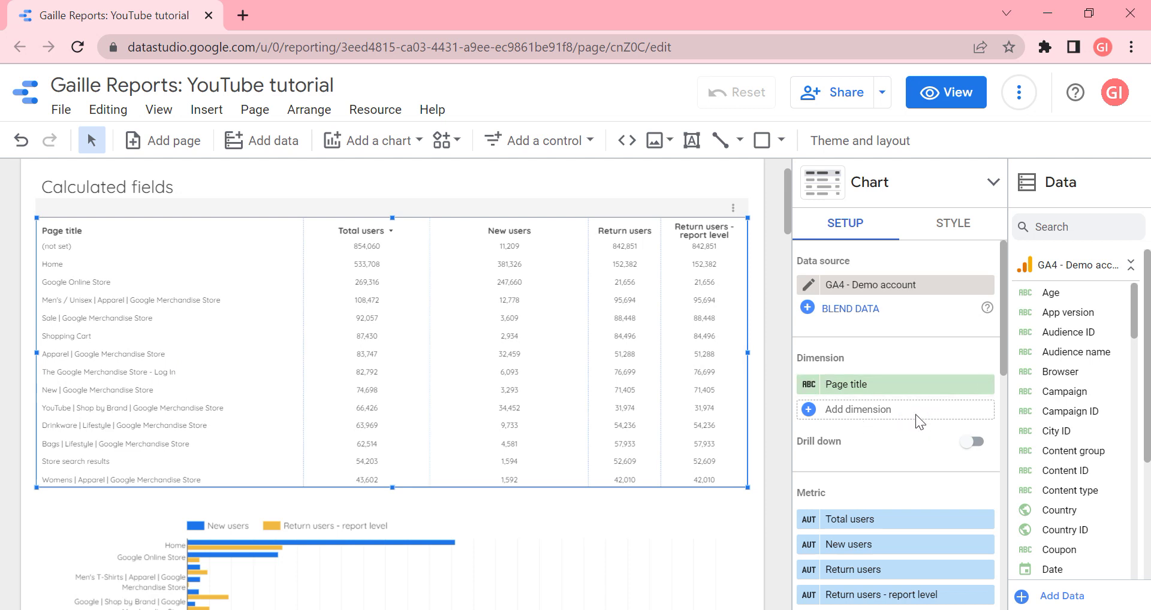
pyautogui.click(886, 589)
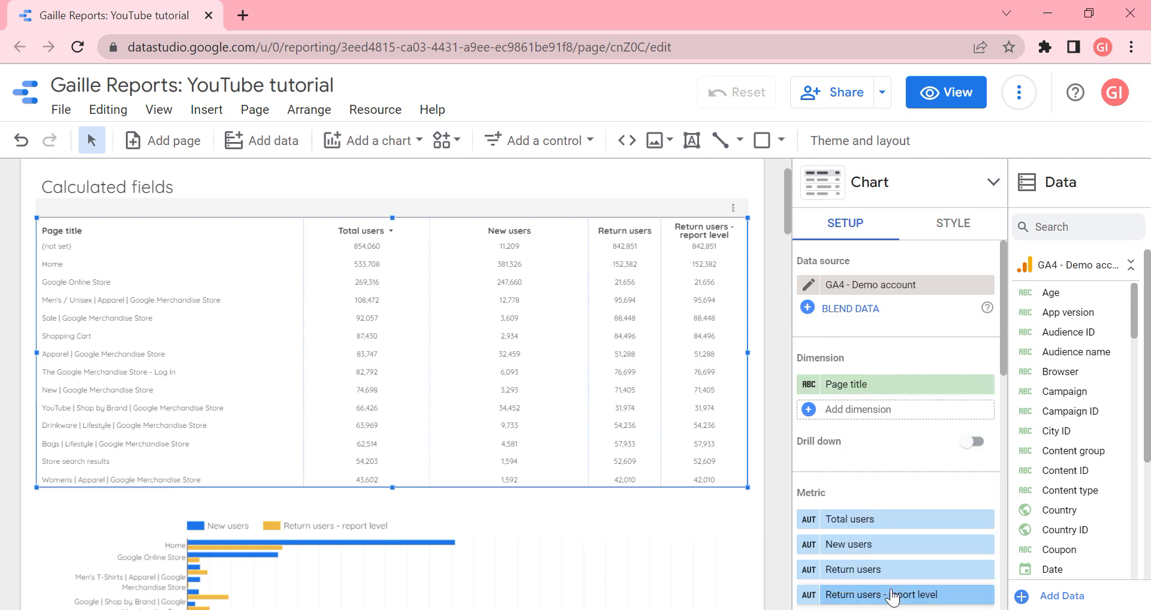
pyautogui.write('Category')
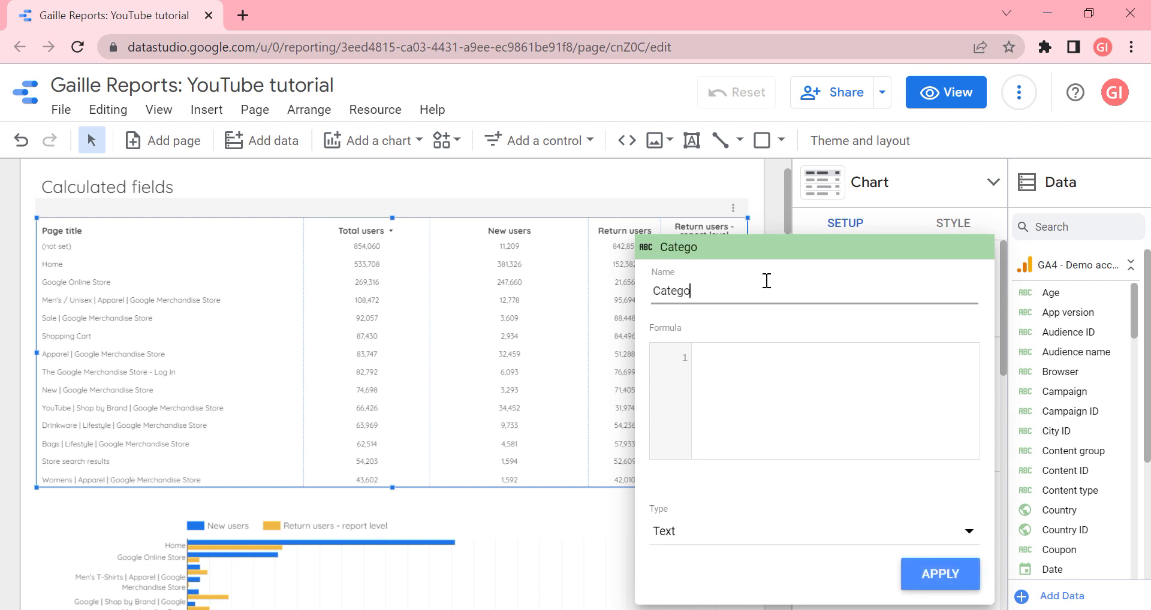
# - Begin the Category formula with CASE WHEN CONTAINS_TEXT(Page title,"Sale") then "Sale"
pyautogui.click(767, 407)
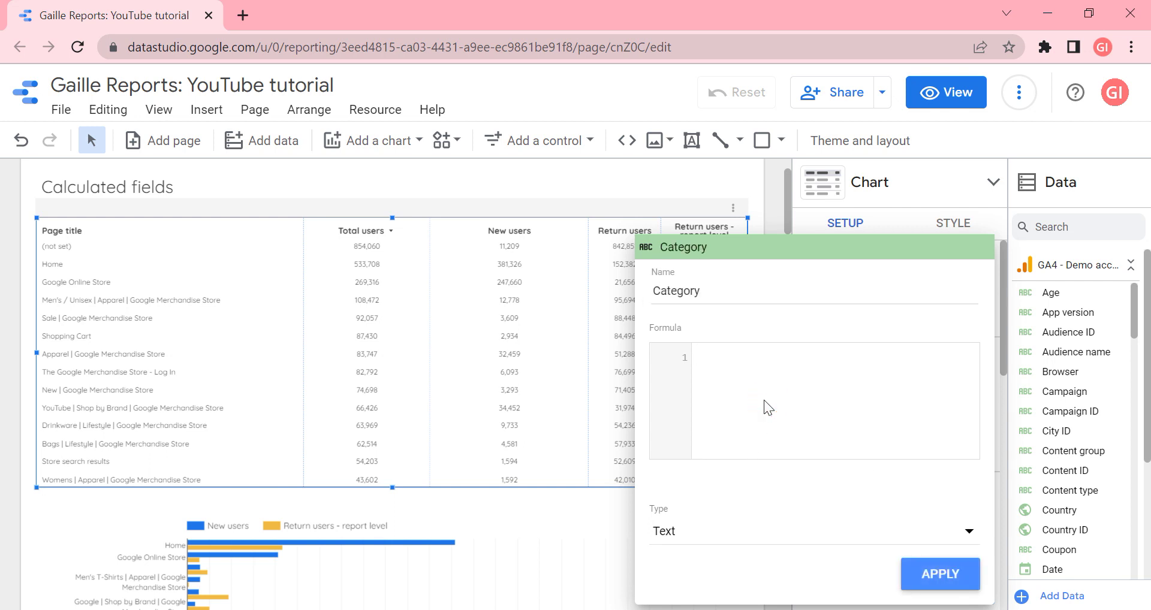
pyautogui.write('CASE WHEN cont')
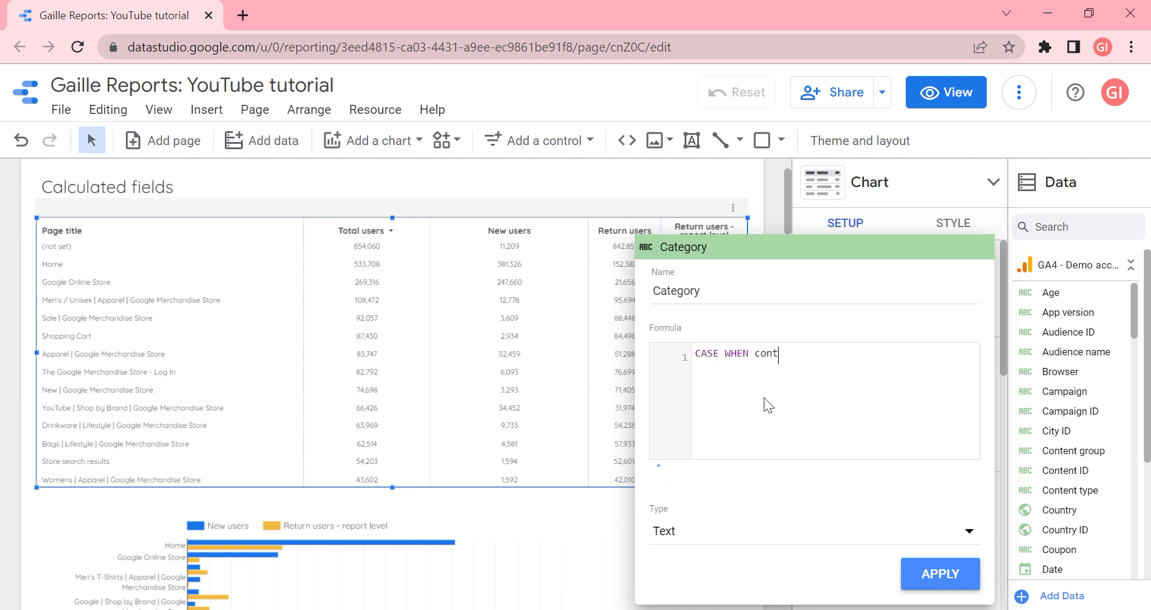
pyautogui.click(813, 422)
pyautogui.write('page')
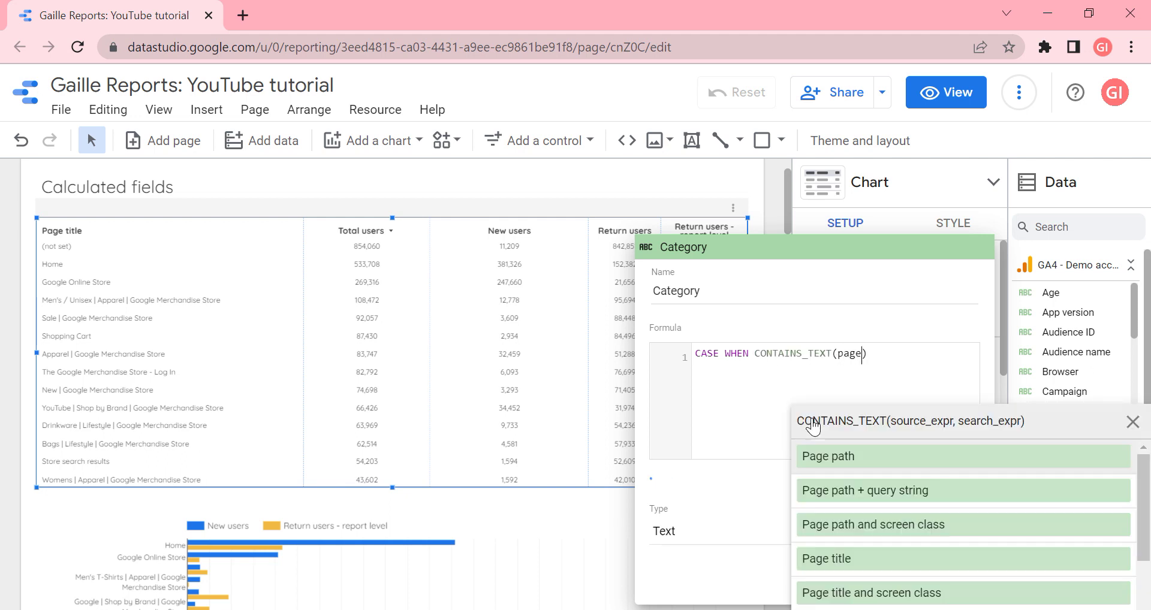
pyautogui.click(870, 559)
pyautogui.write(',"')
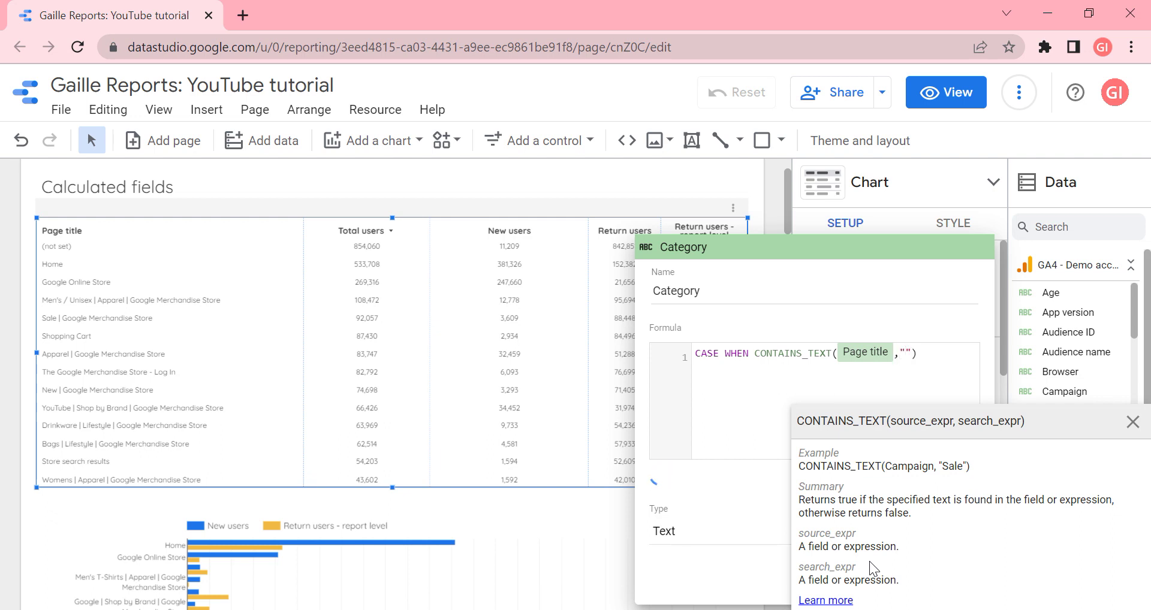
pyautogui.write('Sale')
pyautogui.press('End')
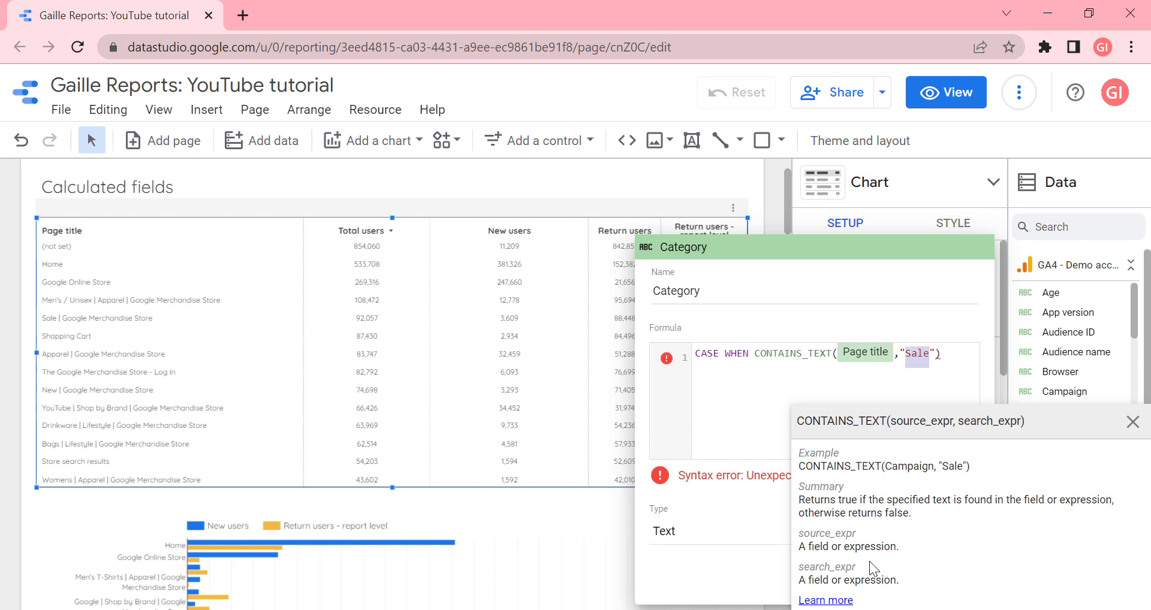
pyautogui.write('then ')
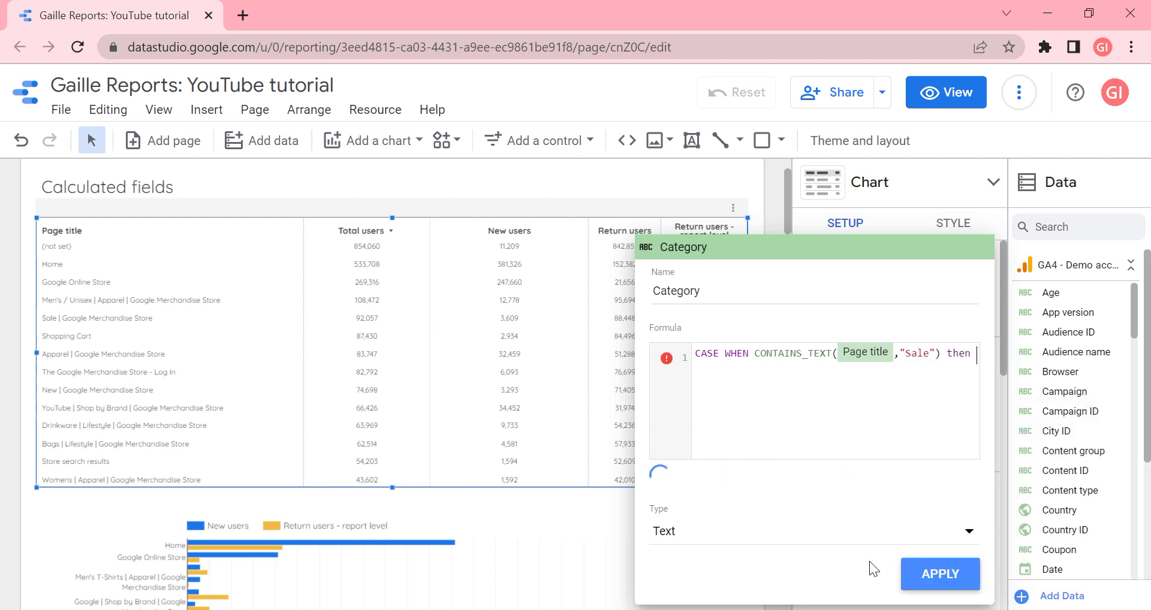
pyautogui.write('"Sale')
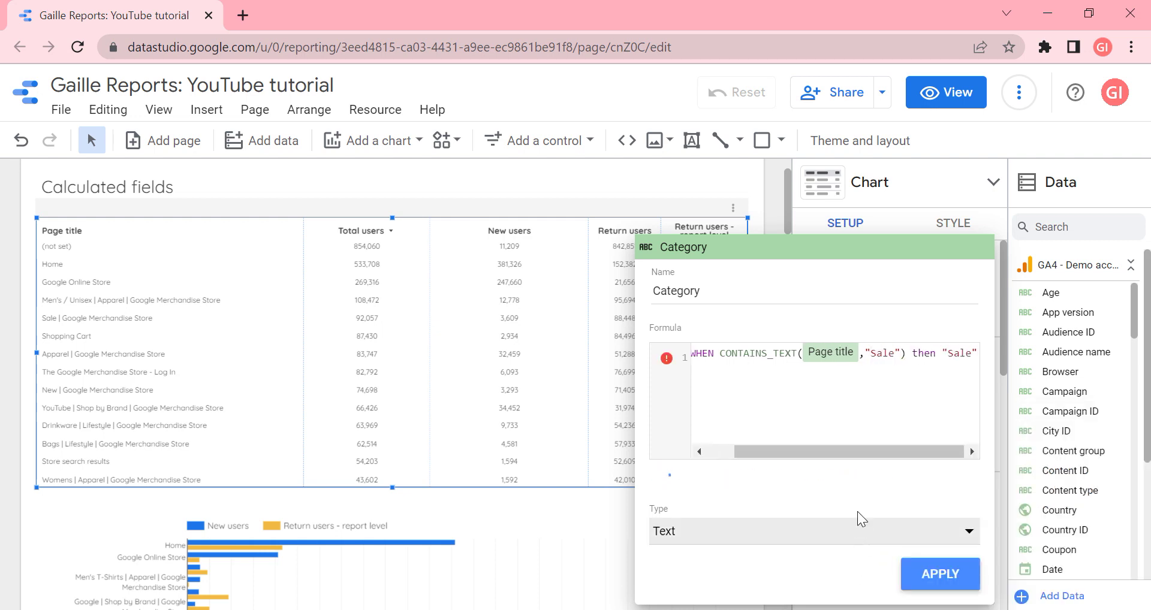
# - Add a second formula line, WHEN CONTAINS_TEXT(Page title, "Lifestyle") then "Lifestyle"
pyautogui.press('Return')
pyautogui.write('WHEN')
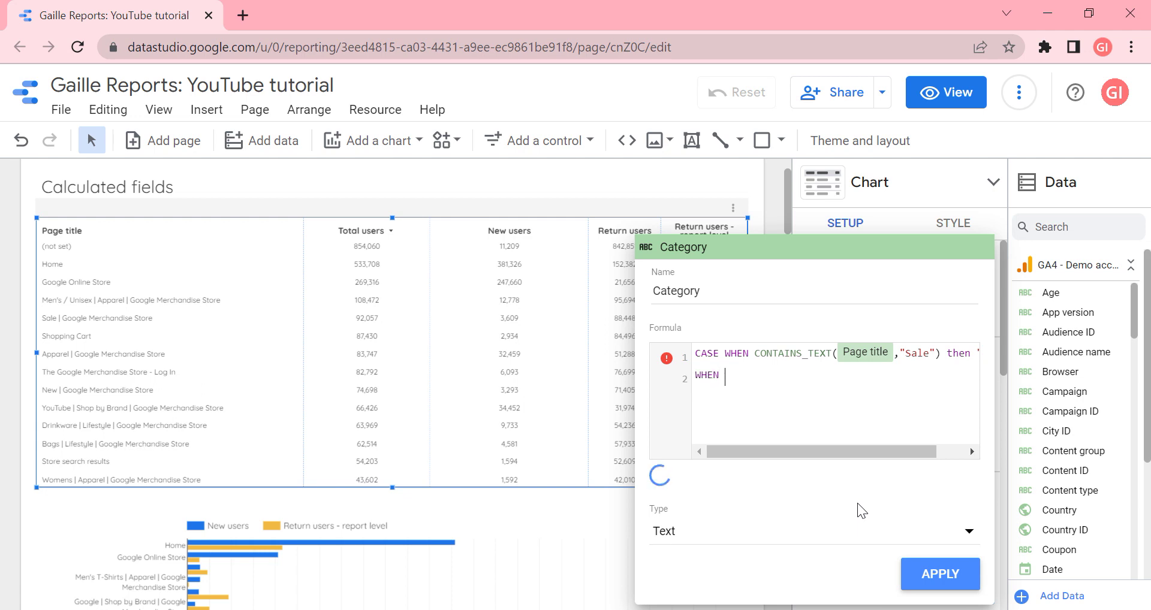
pyautogui.write(' con')
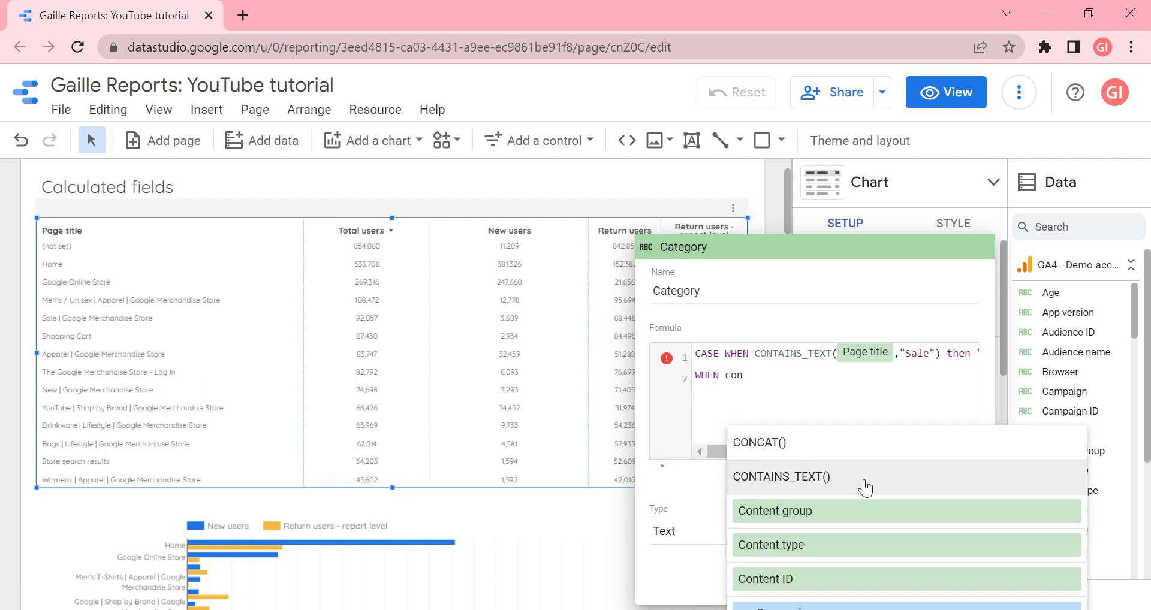
pyautogui.click(864, 483)
pyautogui.write('pag')
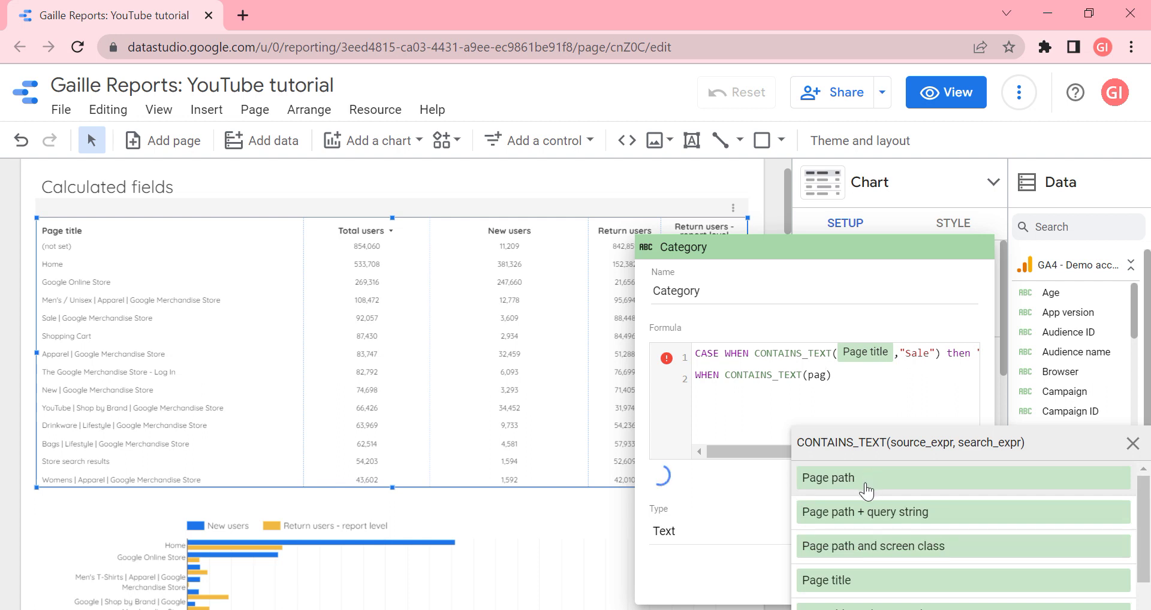
pyautogui.click(851, 582)
pyautogui.write(', "')
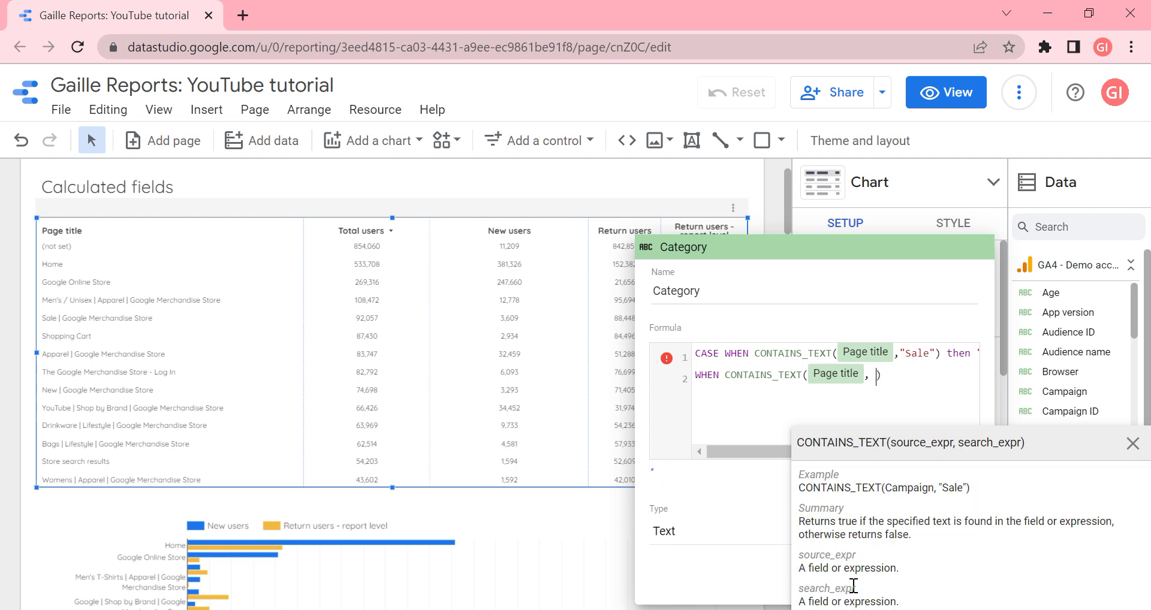
pyautogui.write('Lifestyle')
pyautogui.hotkey('shift', 'Left')
pyautogui.hotkey('shift', 'Left')
pyautogui.hotkey('shift', 'Left')
pyautogui.hotkey('shift', 'Left')
pyautogui.hotkey('shift', 'Left')
pyautogui.hotkey('shift', 'Left')
pyautogui.hotkey('shift', 'Left')
pyautogui.hotkey('shift', 'Left')
pyautogui.hotkey('shift', 'Left')
pyautogui.hotkey('ctrl', 'c')
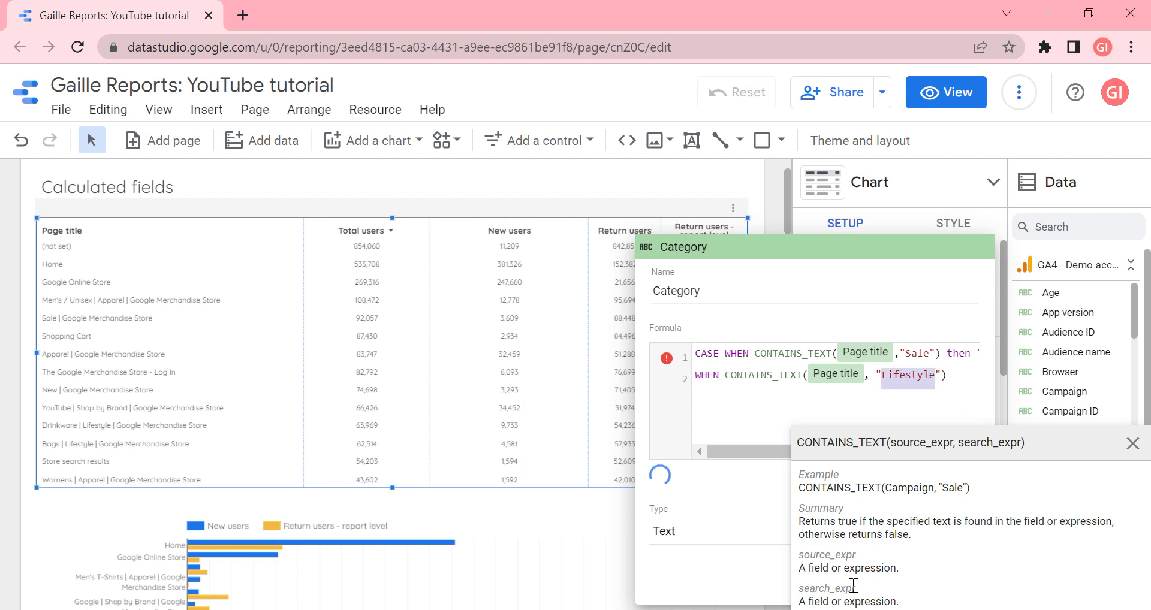
pyautogui.press('End')
pyautogui.write('t')
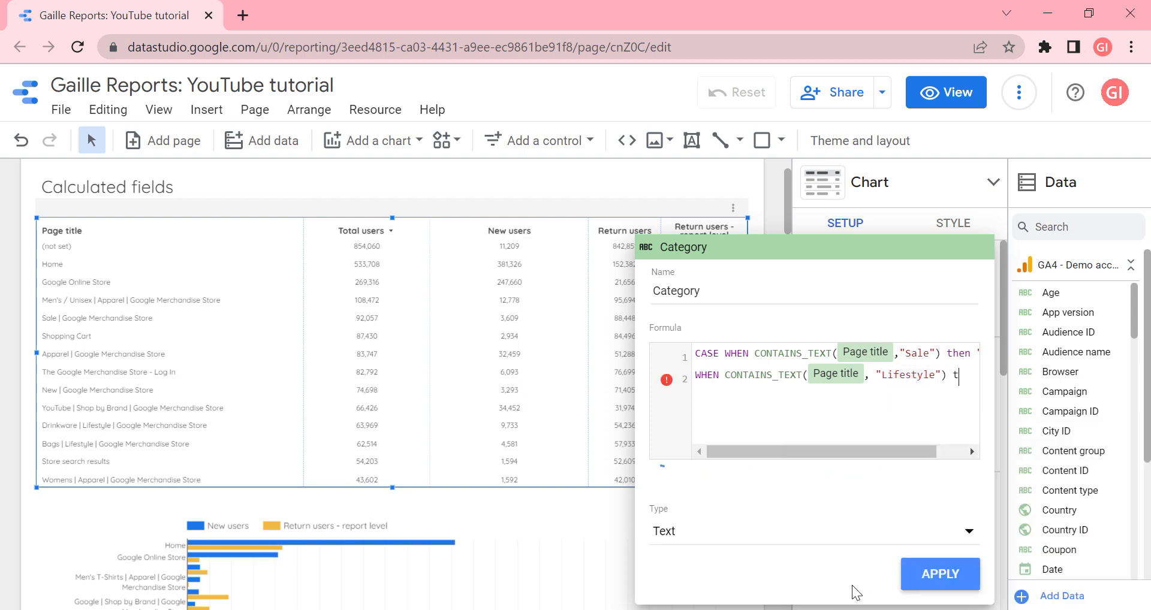
pyautogui.write('hen "')
pyautogui.hotkey('ctrl', 'v')
# - Add a third formula line, WHEN CONTAINS_TEXT(Page title,"Apparel") then "Apparel"
pyautogui.press('Return')
pyautogui.write('WHEN ')
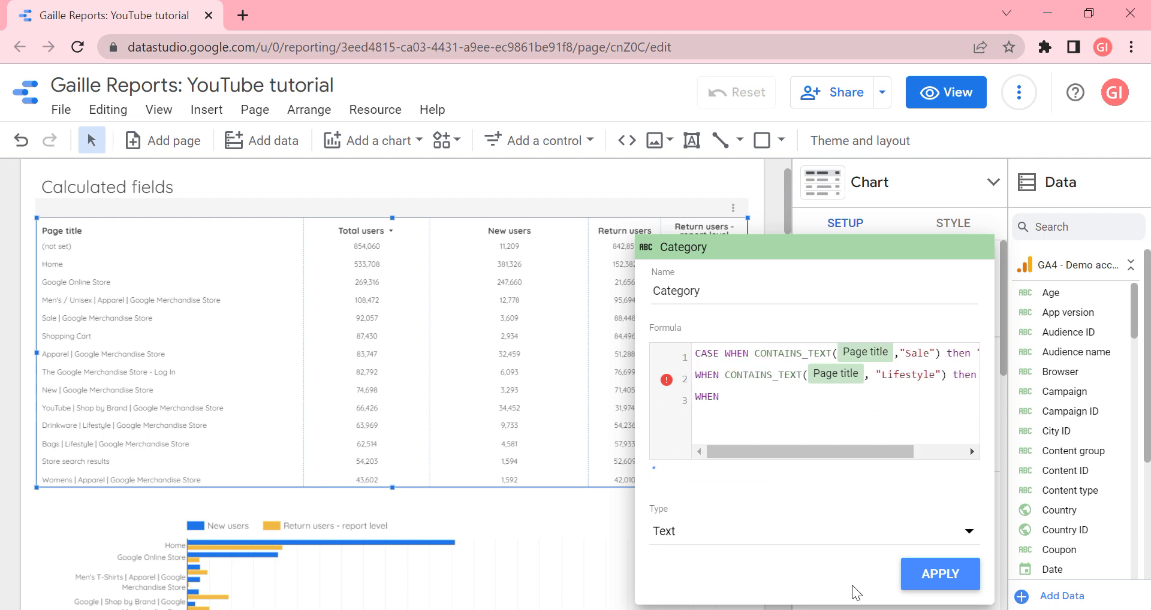
pyautogui.write('con')
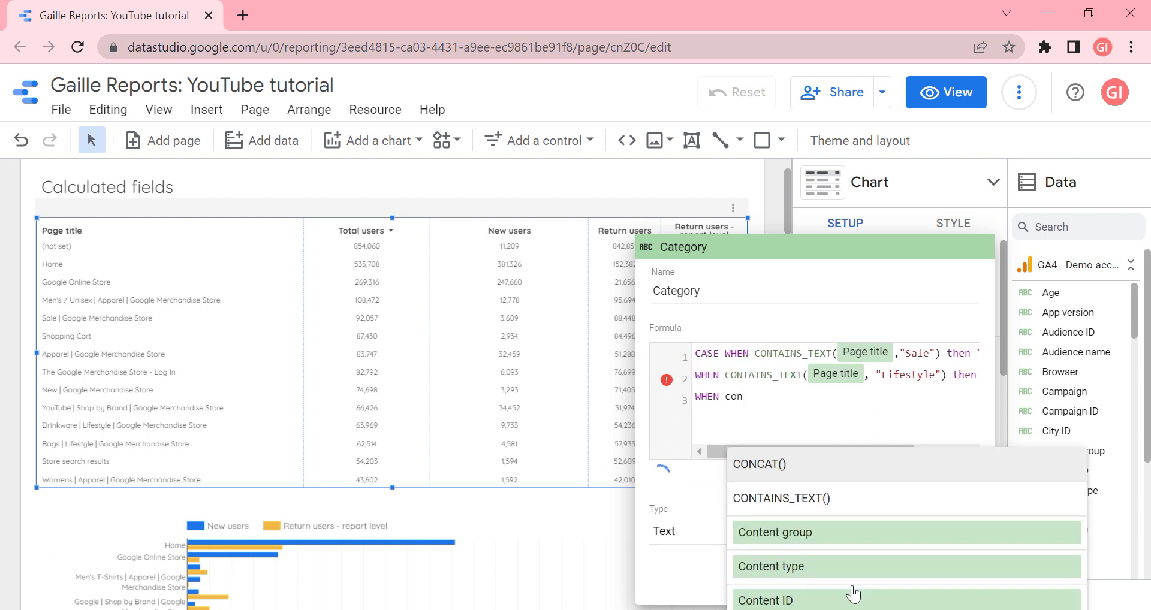
pyautogui.click(863, 503)
pyautogui.write('page')
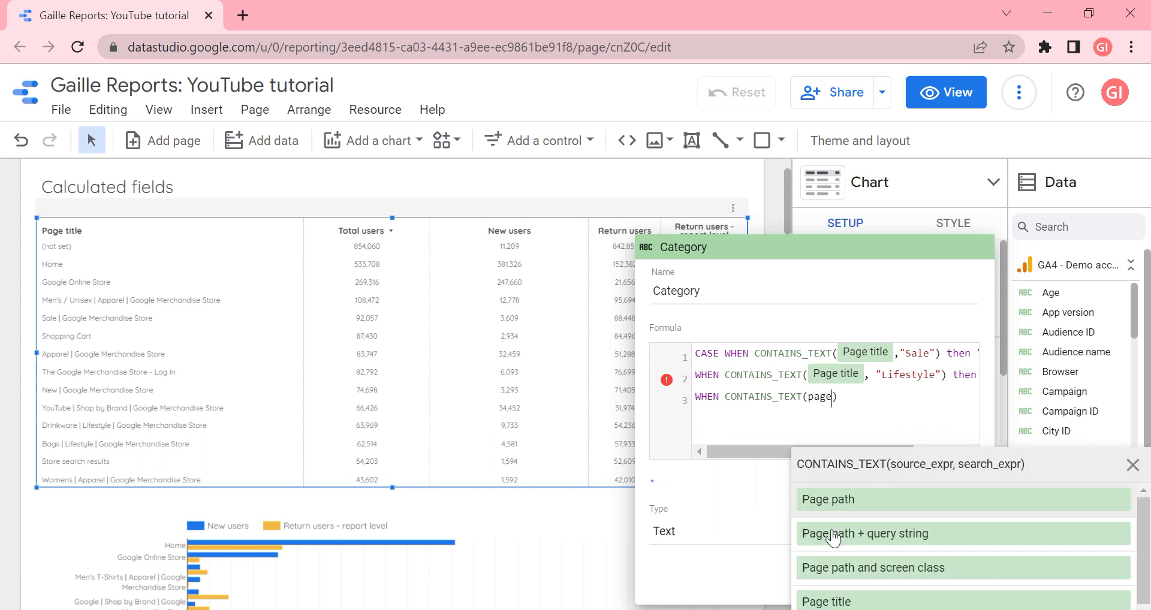
pyautogui.click(893, 597)
pyautogui.write(',')
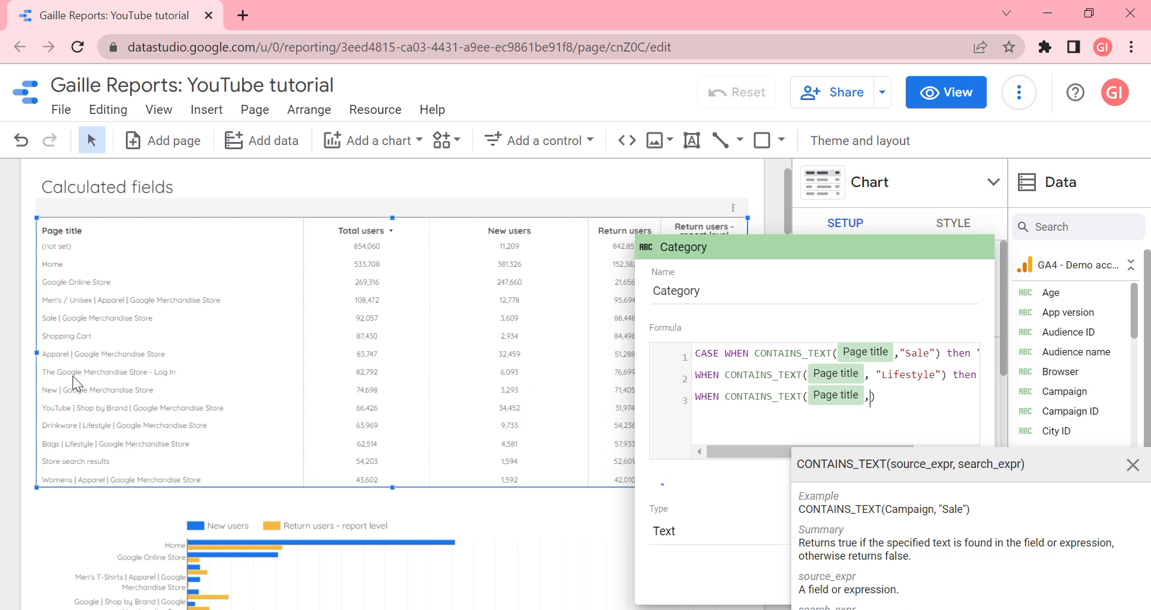
pyautogui.write('"Appa')
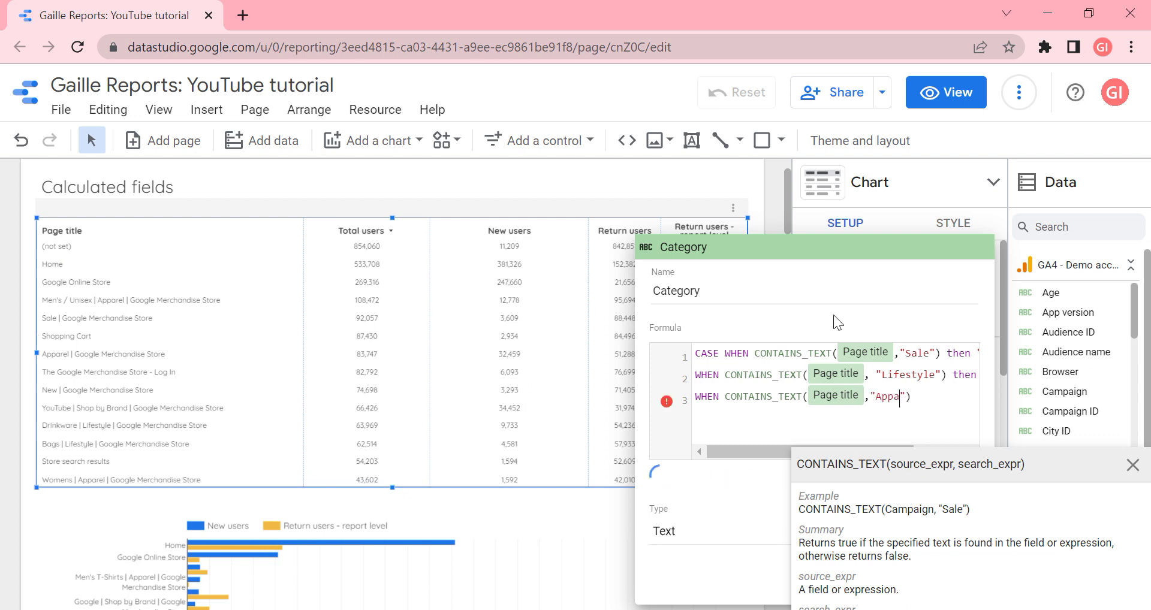
pyautogui.write('rel')
pyautogui.hotkey('shift', 'Left')
pyautogui.hotkey('shift', 'Left')
pyautogui.hotkey('shift', 'Left')
pyautogui.hotkey('shift', 'Left')
pyautogui.hotkey('shift', 'Left')
pyautogui.hotkey('shift', 'Left')
pyautogui.hotkey('shift', 'Left')
pyautogui.hotkey('shift', 'Left')
pyautogui.press('Right')
pyautogui.press('End')
pyautogui.write('teh')
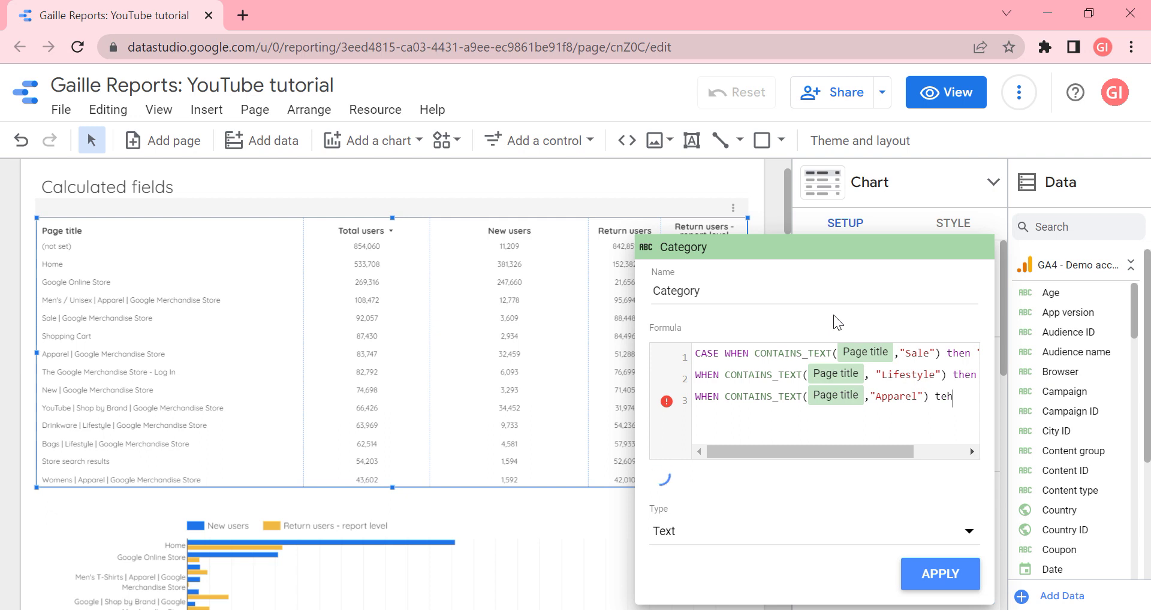
pyautogui.press('BackSpace')
pyautogui.press('BackSpace')
pyautogui.write('hen ')
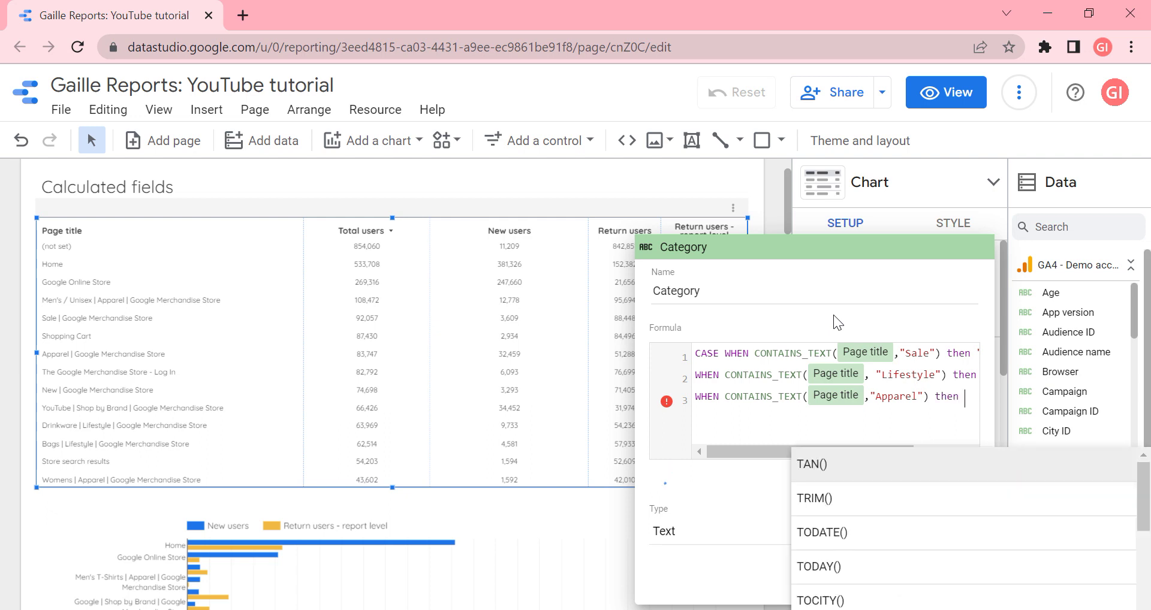
pyautogui.write('"Apparel"')
# - Finish the CASE formula with ELSE NULL and END on separate lines, and apply the Category field to the table
pyautogui.press('Return')
pyautogui.write('ELSE NULL')
pyautogui.press('Return')
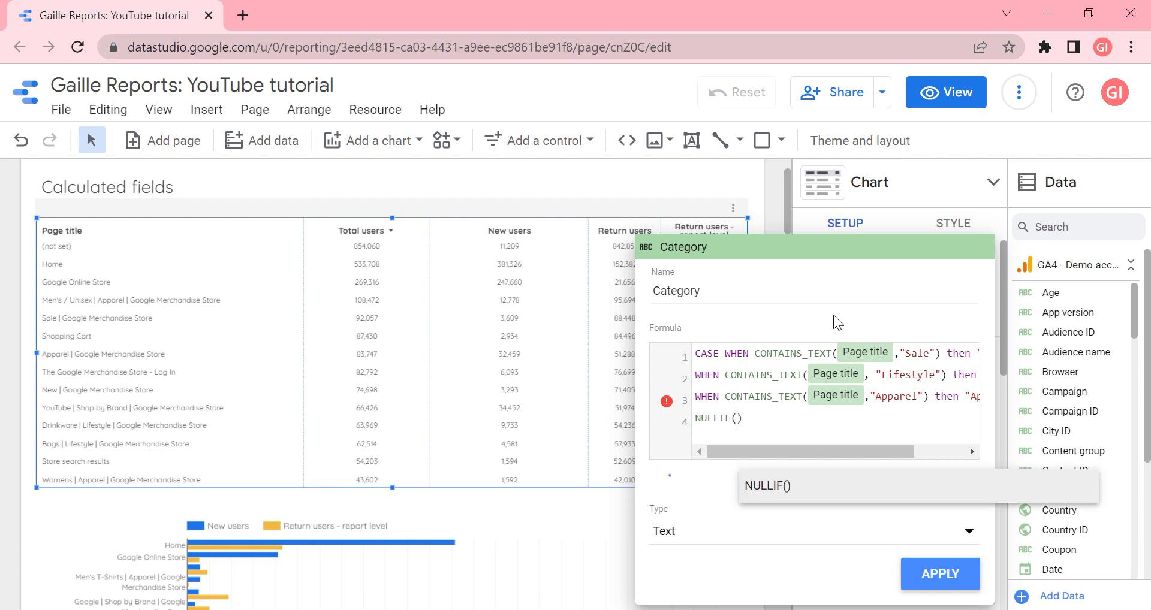
pyautogui.press('BackSpace')
pyautogui.press('BackSpace')
pyautogui.press('BackSpace')
pyautogui.press('BackSpace')
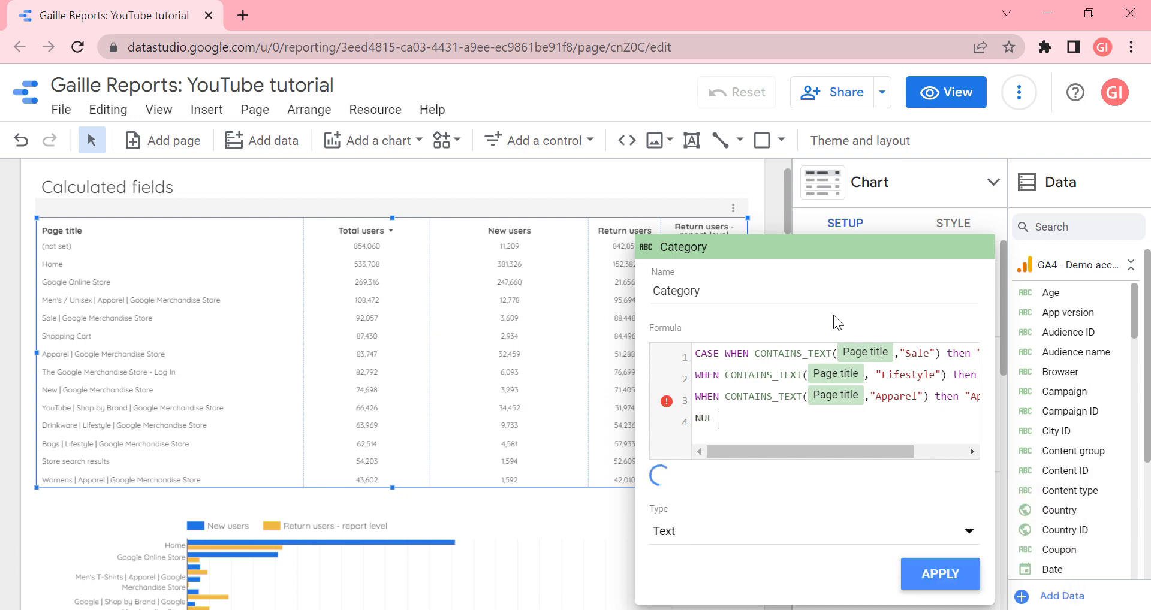
pyautogui.press('BackSpace')
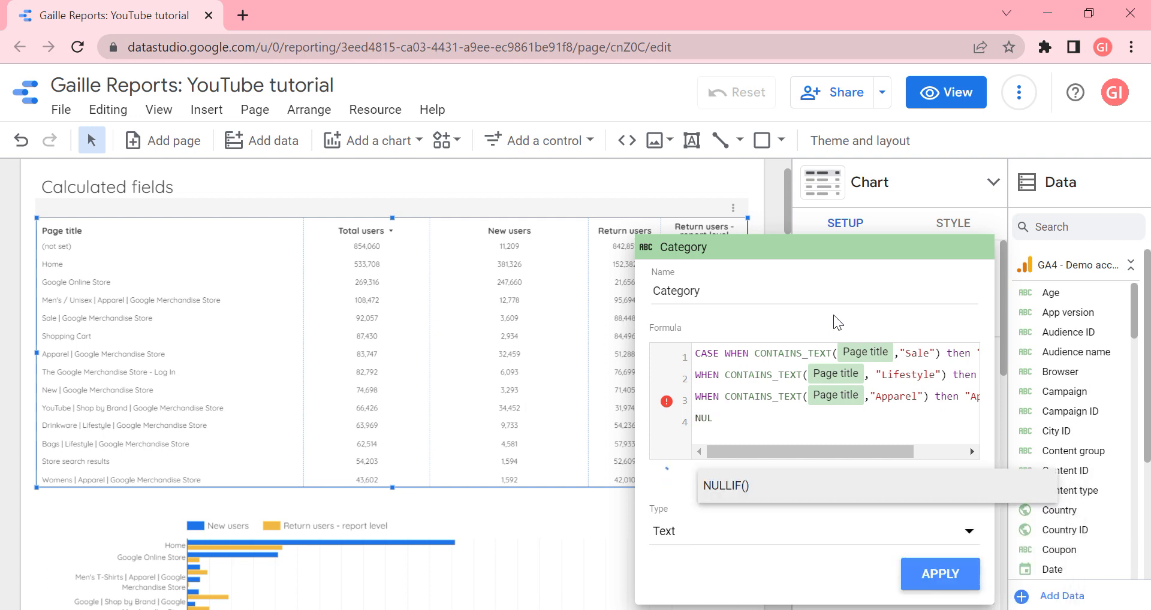
pyautogui.write('L')
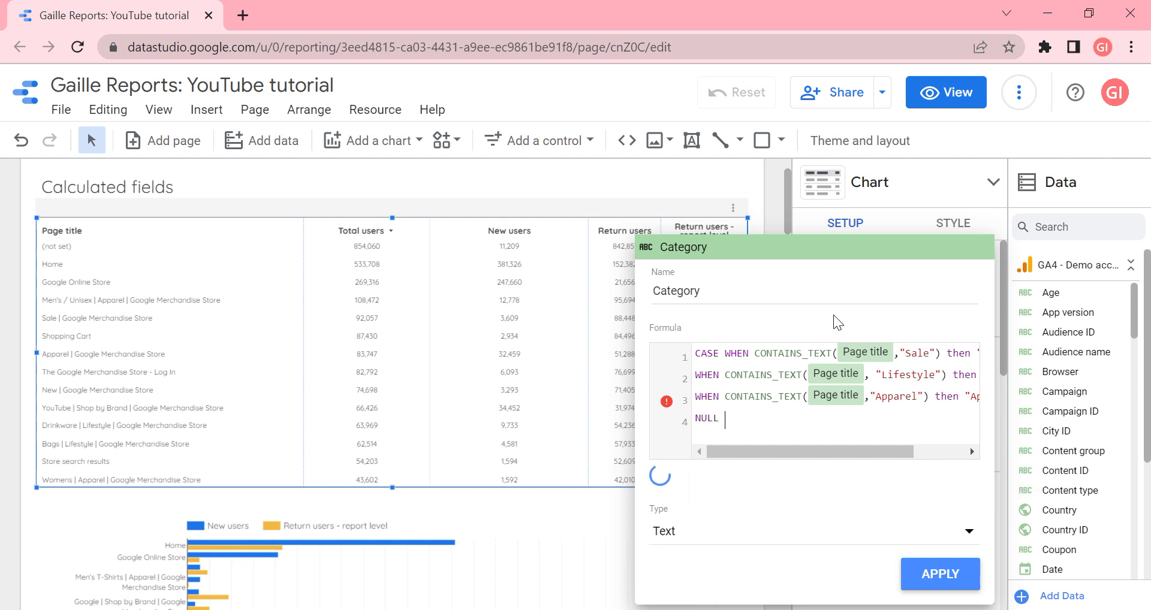
pyautogui.press('Return')
pyautogui.write('END')
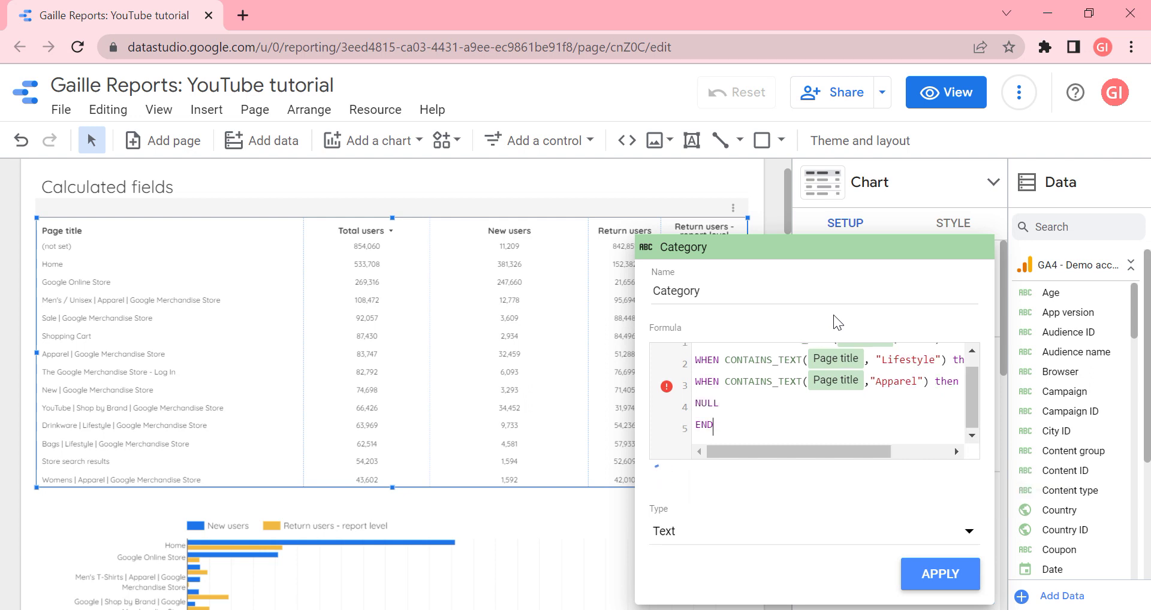
pyautogui.press('Home')
pyautogui.write('ELSE')
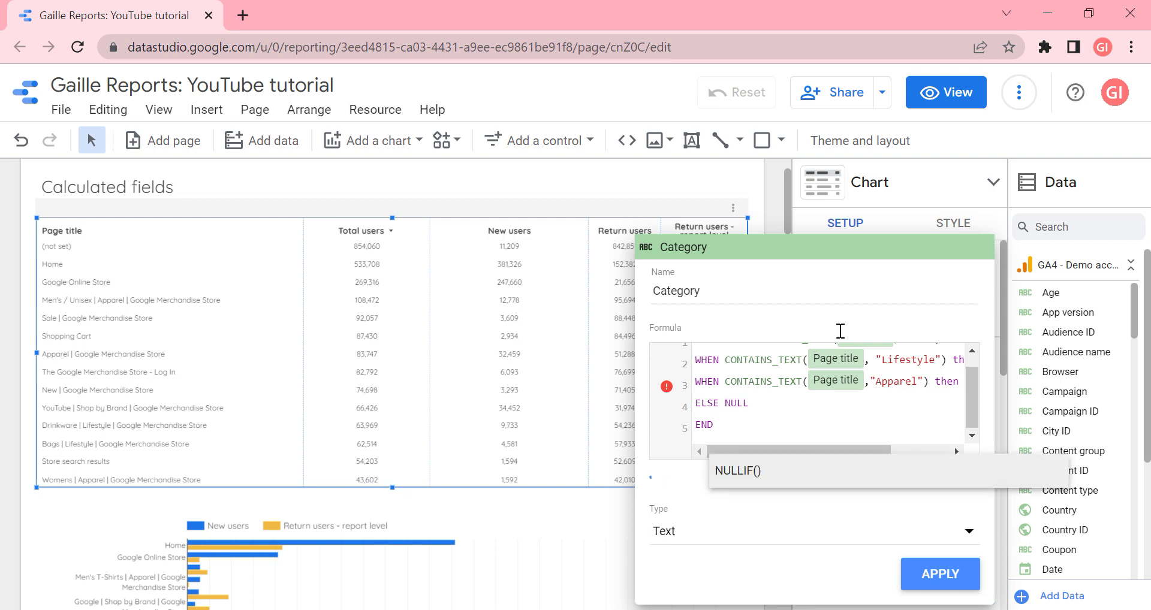
pyautogui.click(729, 423)
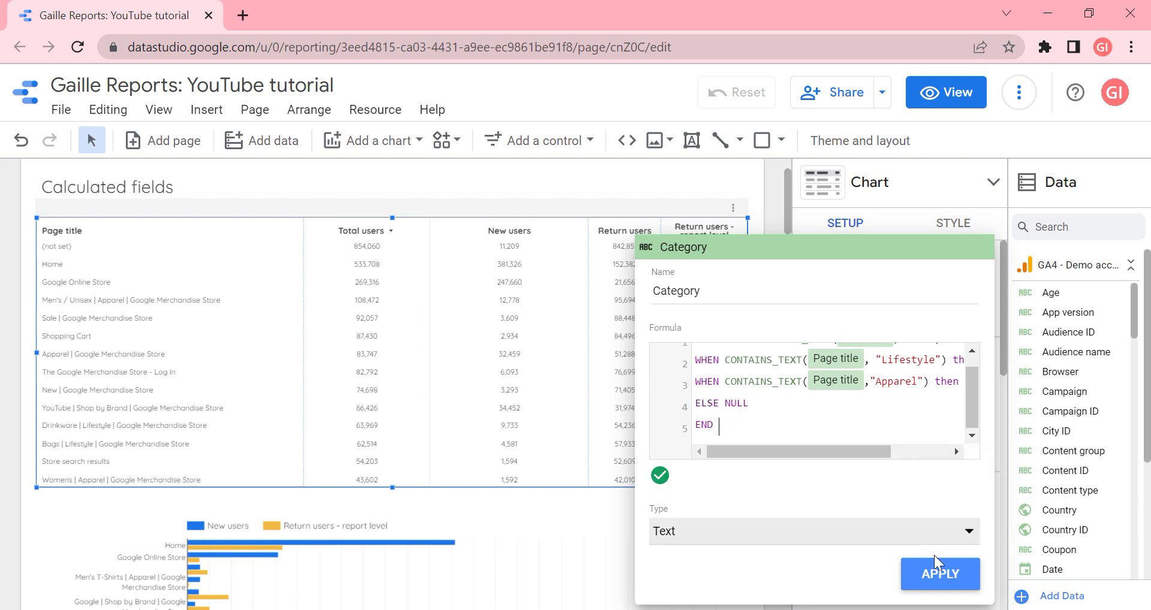
pyautogui.click(947, 579)
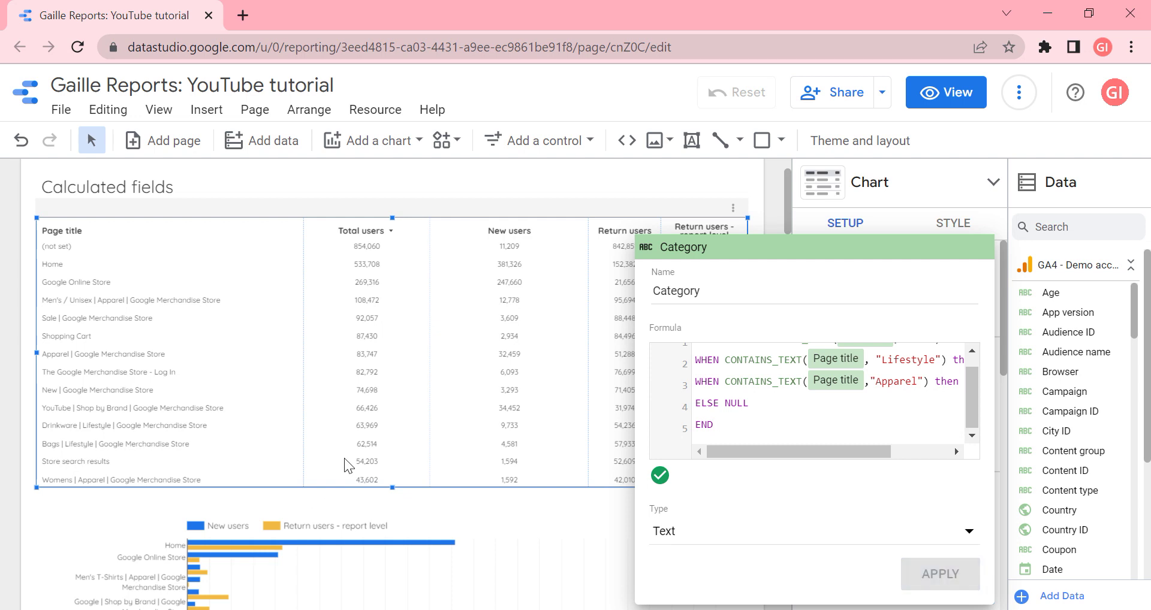
pyautogui.click(349, 264)
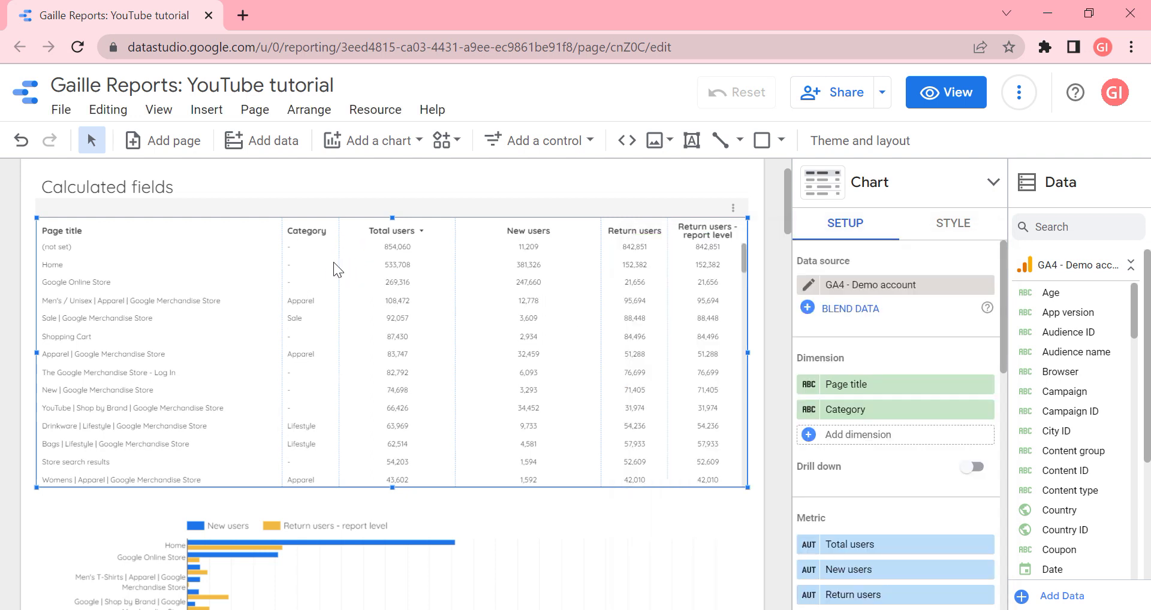
# - Widen the table's Category column on both sides and remove the Page title dimension from the table
pyautogui.moveTo(340, 246); pyautogui.dragTo(362, 245)
pyautogui.moveTo(282, 268); pyautogui.dragTo(264, 269)
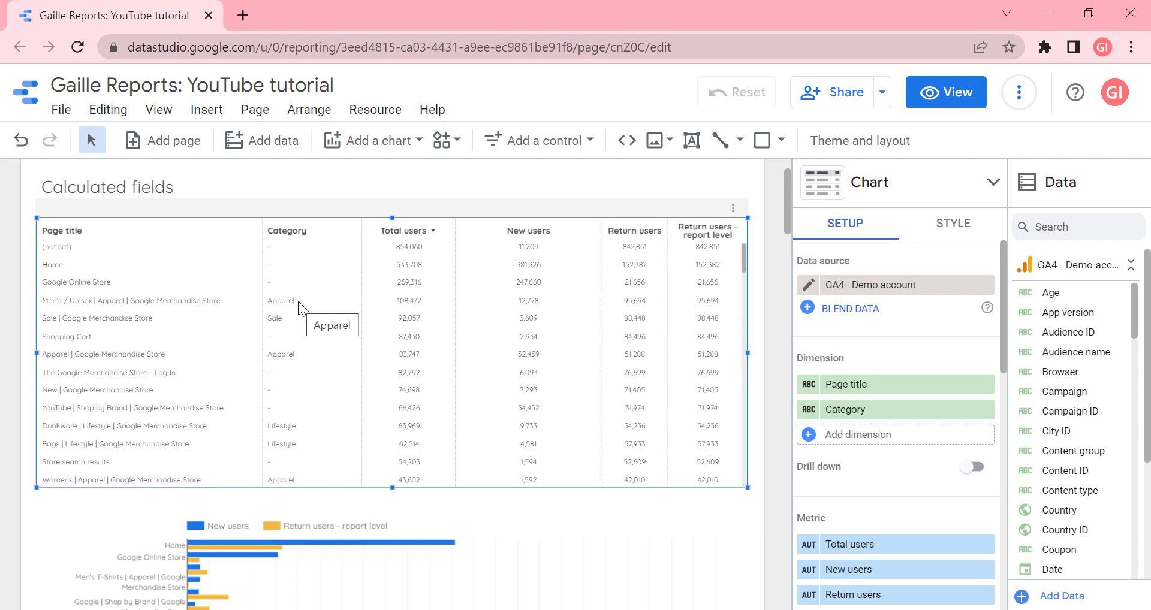
pyautogui.scroll(-3, 312, 318)
pyautogui.scroll(3, 313, 318)
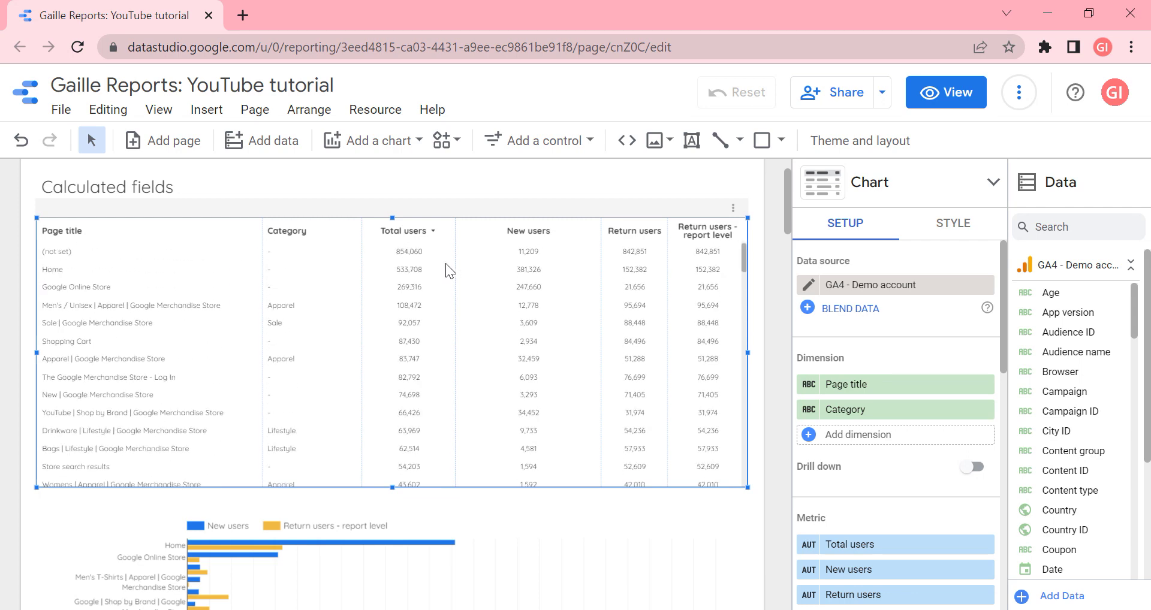
pyautogui.click(986, 385)
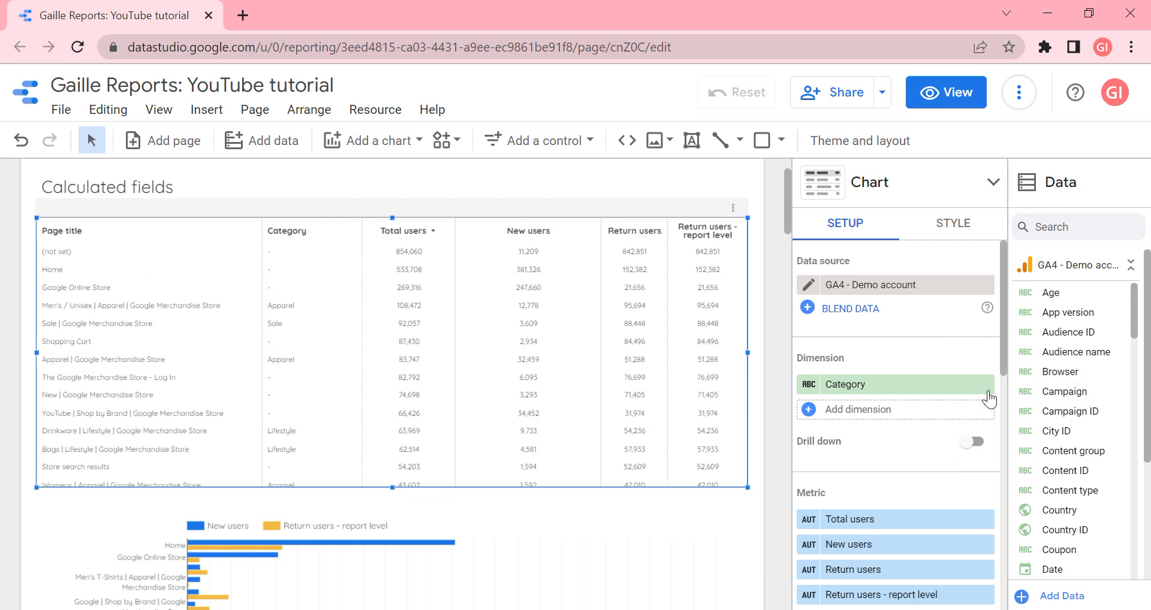